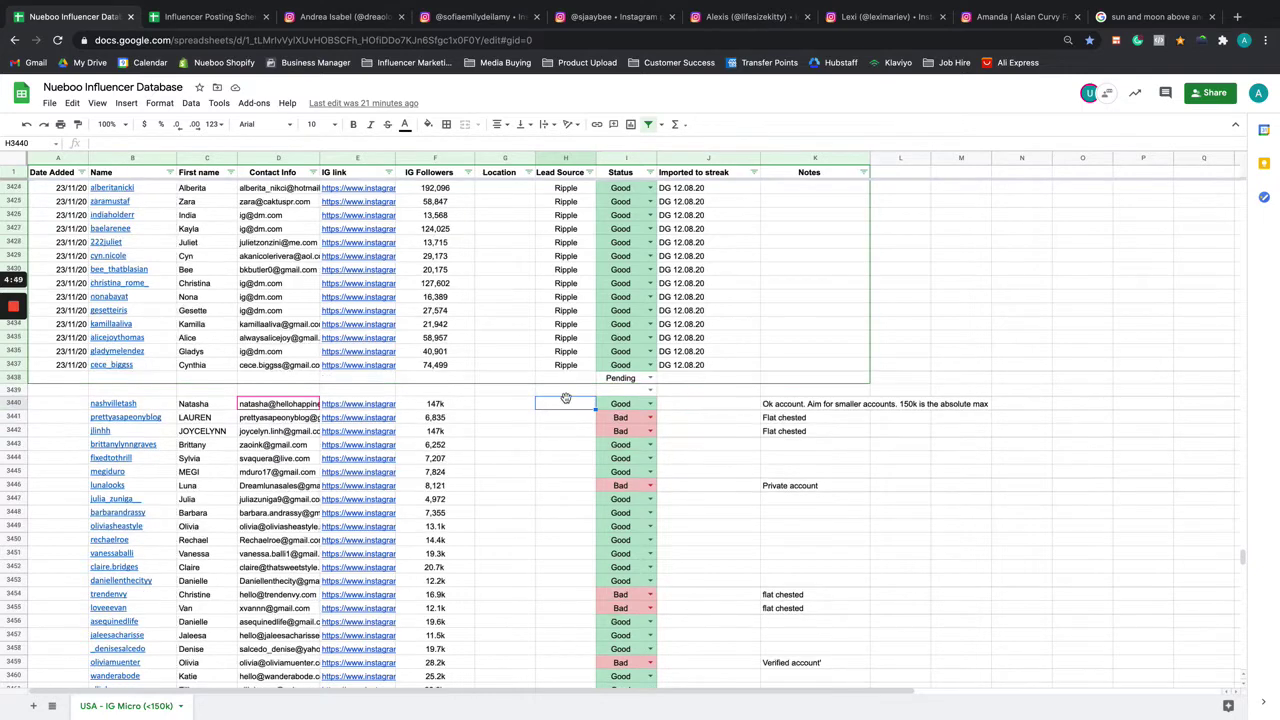
Step: Review the Notes entries for the influencers from row 3440 to row 3473, checking the reasons behind each Good or Bad status
{"action": "scroll", "coordinate": [564, 408], "scroll_direction": "down", "scroll_amount": 3}
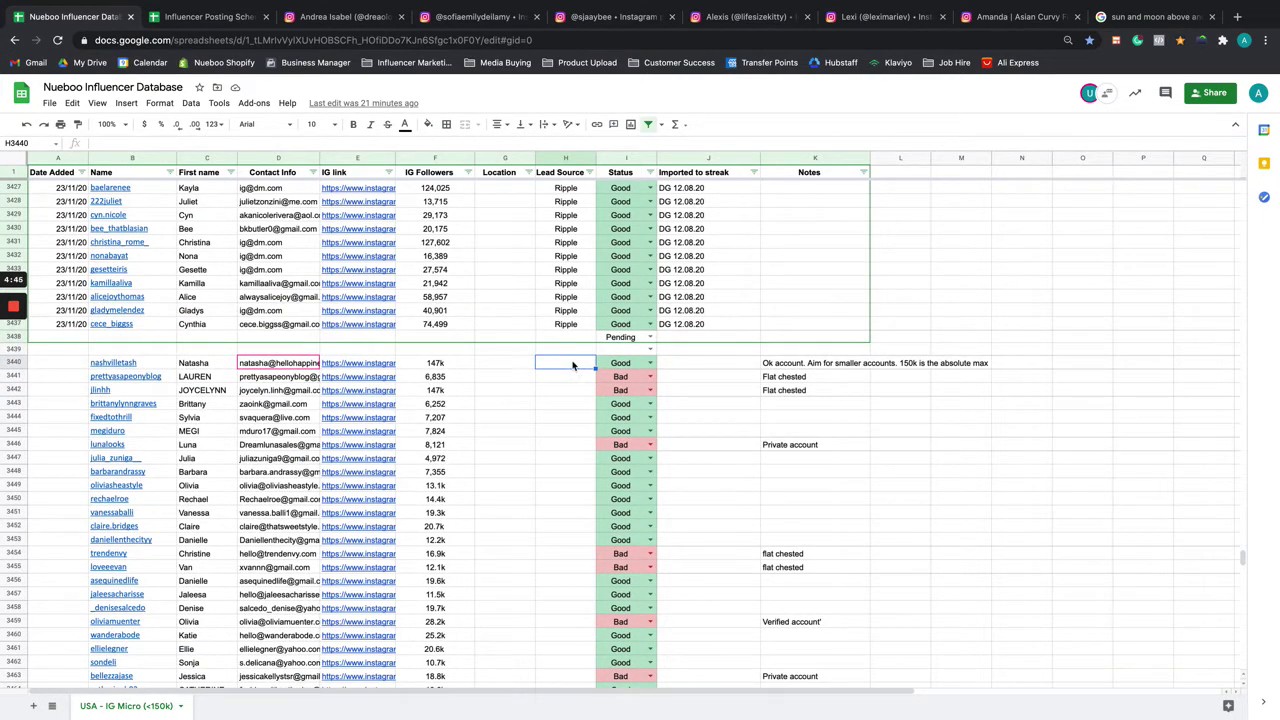
{"action": "scroll", "coordinate": [577, 388], "scroll_direction": "down", "scroll_amount": 1}
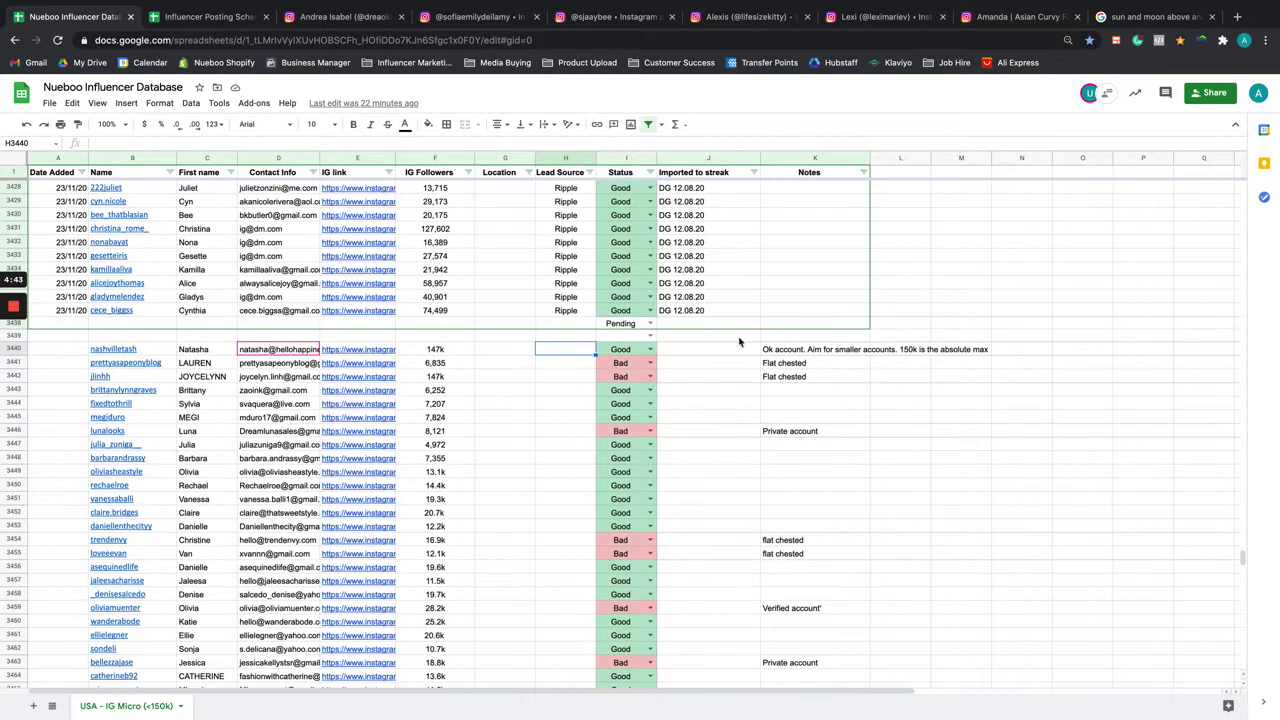
{"action": "left_click", "coordinate": [790, 350]}
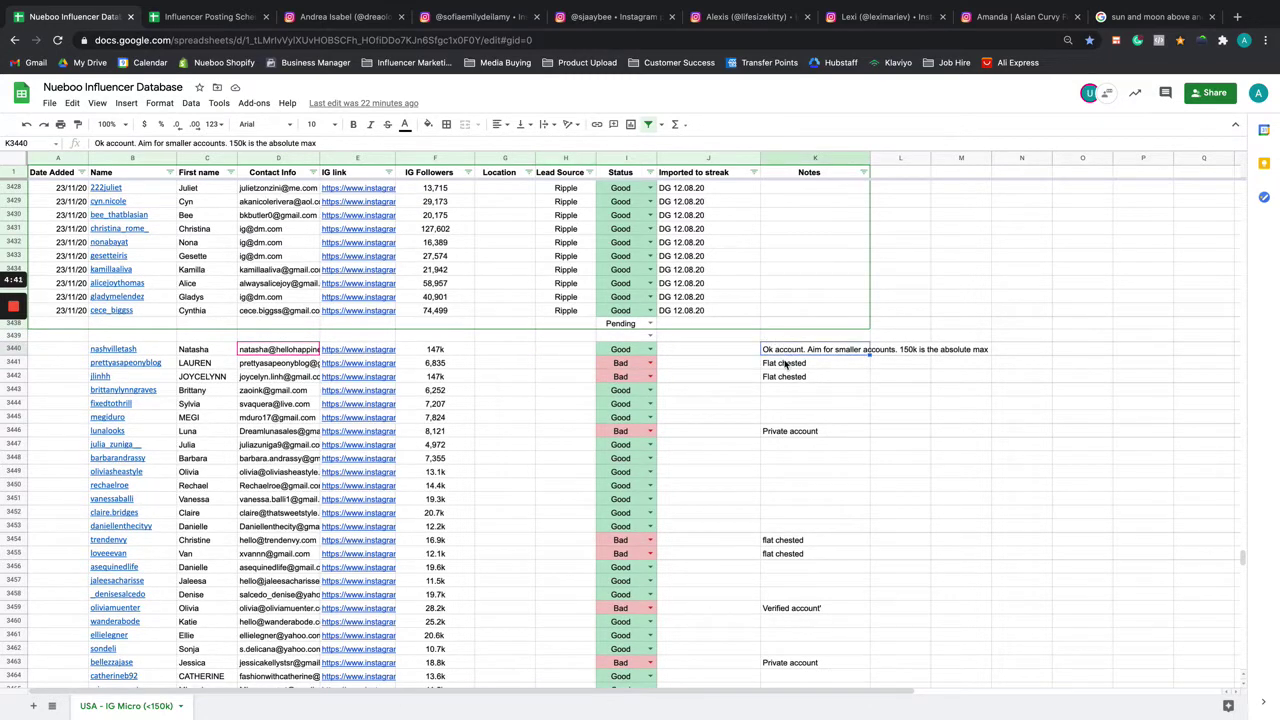
{"action": "left_click", "coordinate": [785, 364]}
{"action": "scroll", "coordinate": [785, 365], "scroll_direction": "down", "scroll_amount": 4}
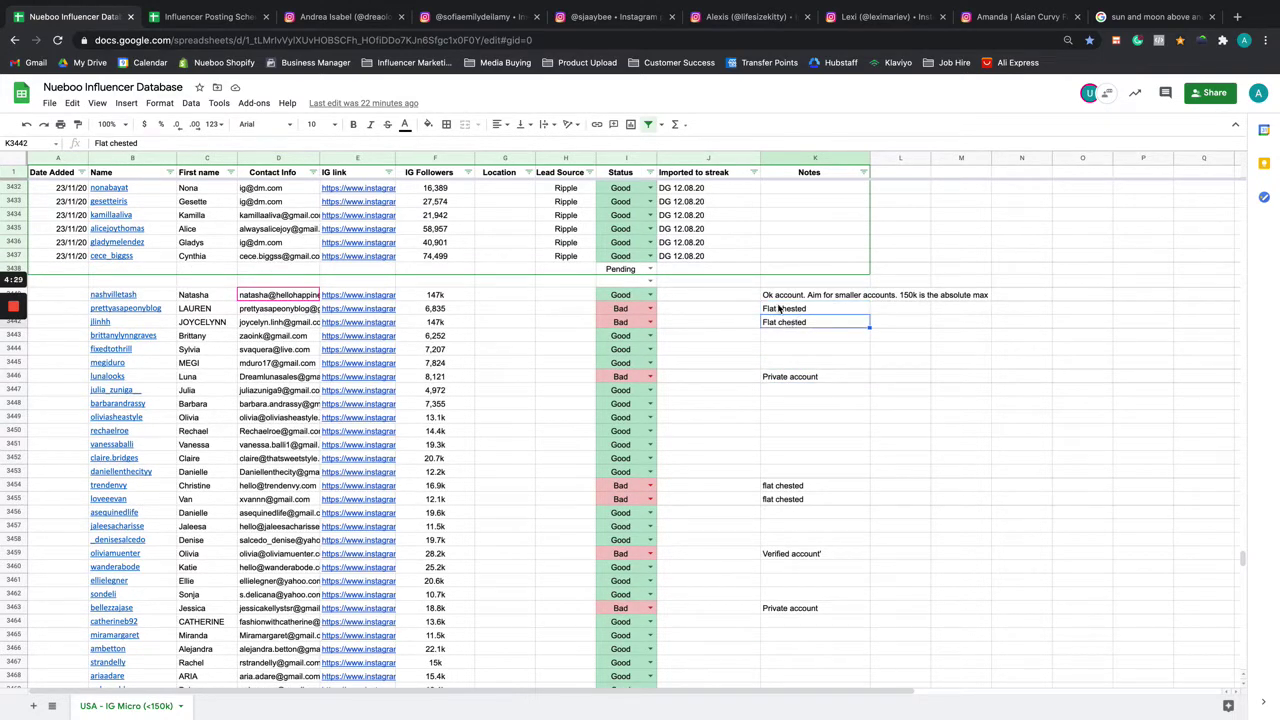
{"action": "scroll", "coordinate": [773, 477], "scroll_direction": "down", "scroll_amount": 5}
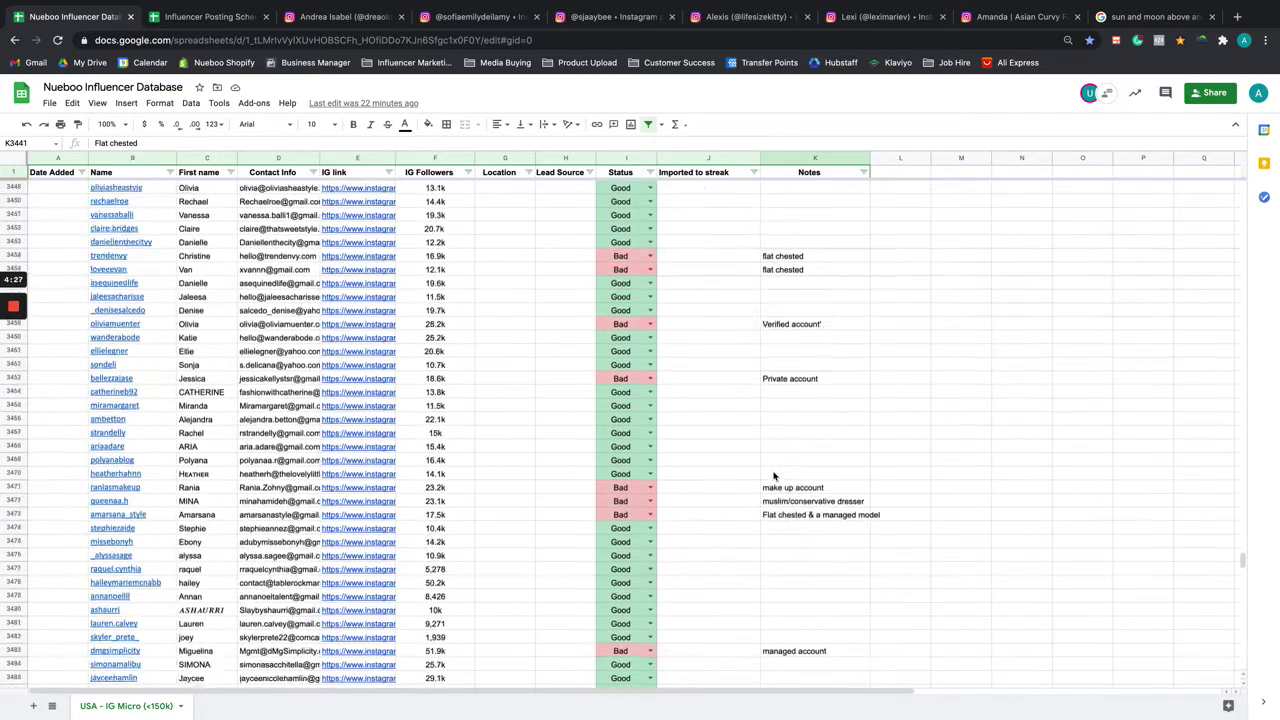
{"action": "scroll", "coordinate": [799, 485], "scroll_direction": "down", "scroll_amount": 2}
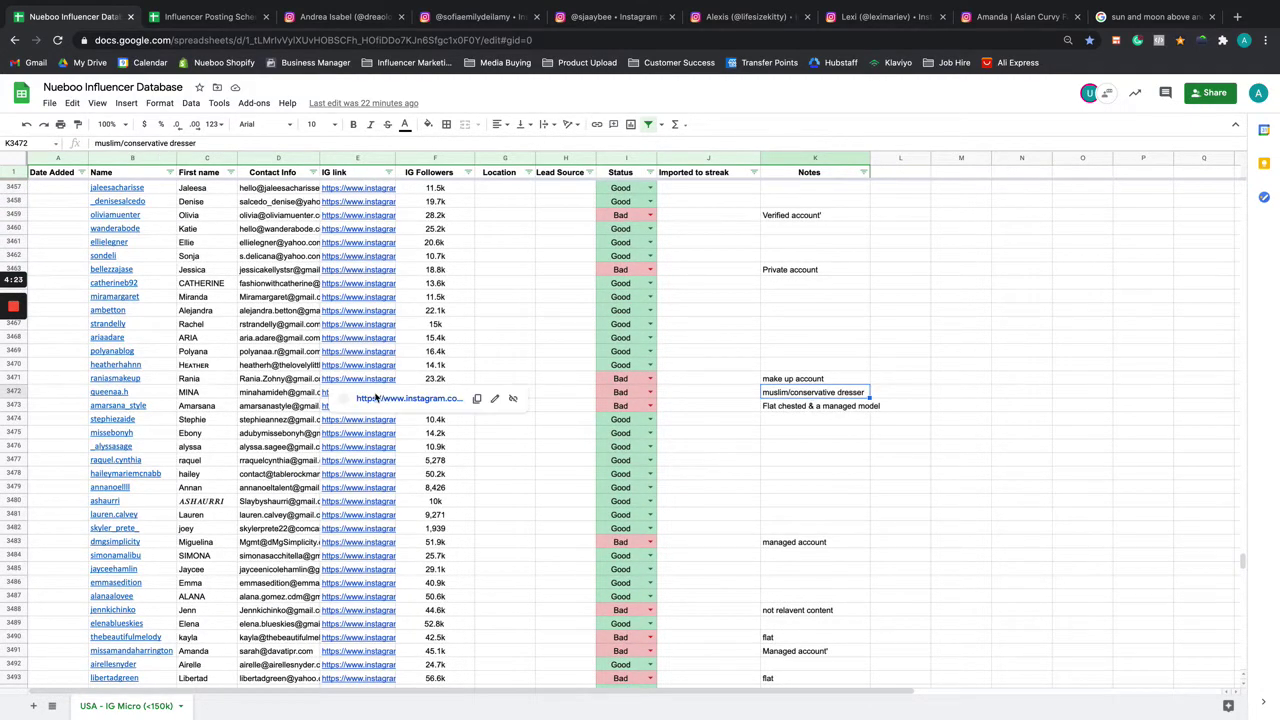
Step: Open the Instagram profile linked in row 3472, examine its posts for clothing style, and return to the influencer database
{"action": "left_click", "coordinate": [345, 393]}
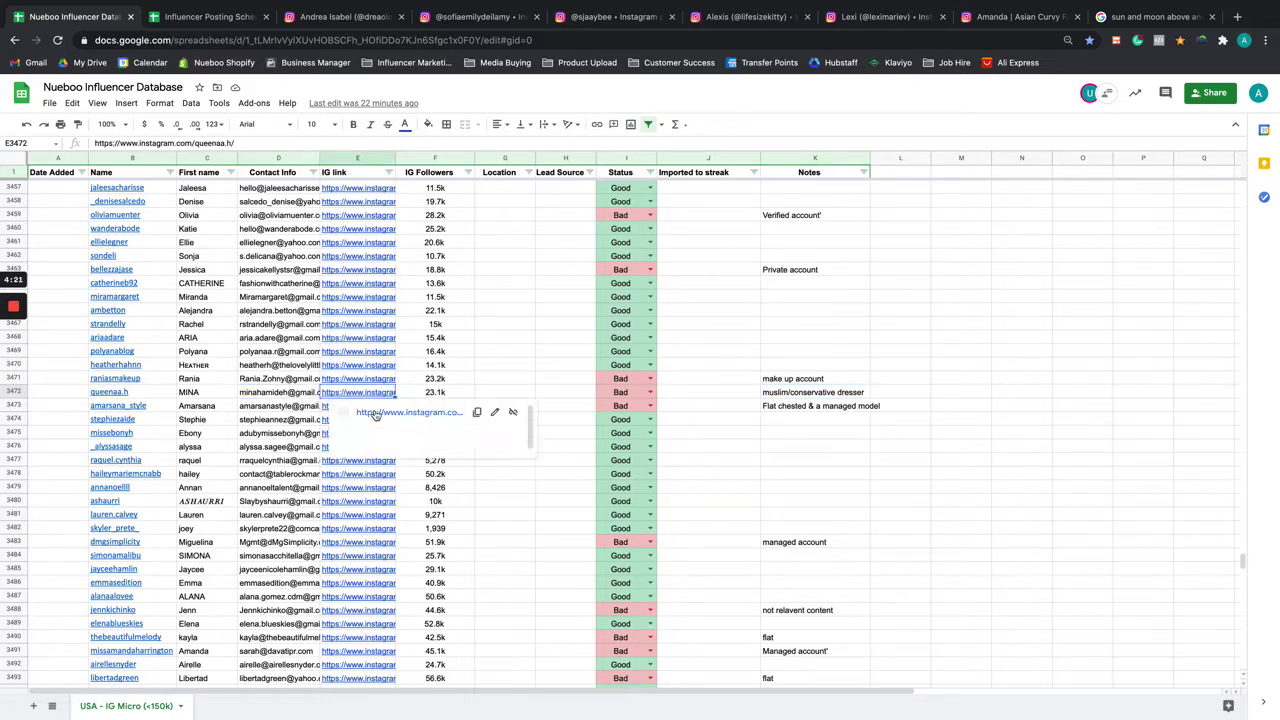
{"action": "left_click", "coordinate": [372, 411]}
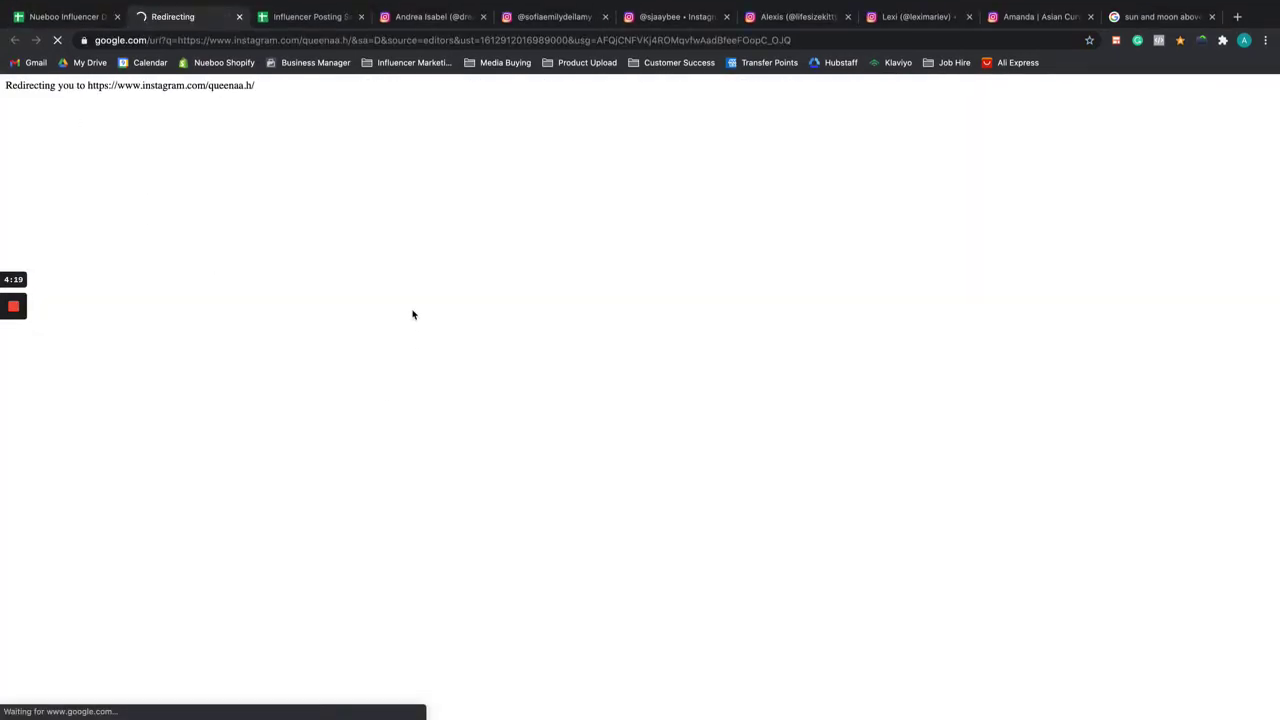
{"action": "scroll", "coordinate": [607, 372], "scroll_direction": "down", "scroll_amount": 3}
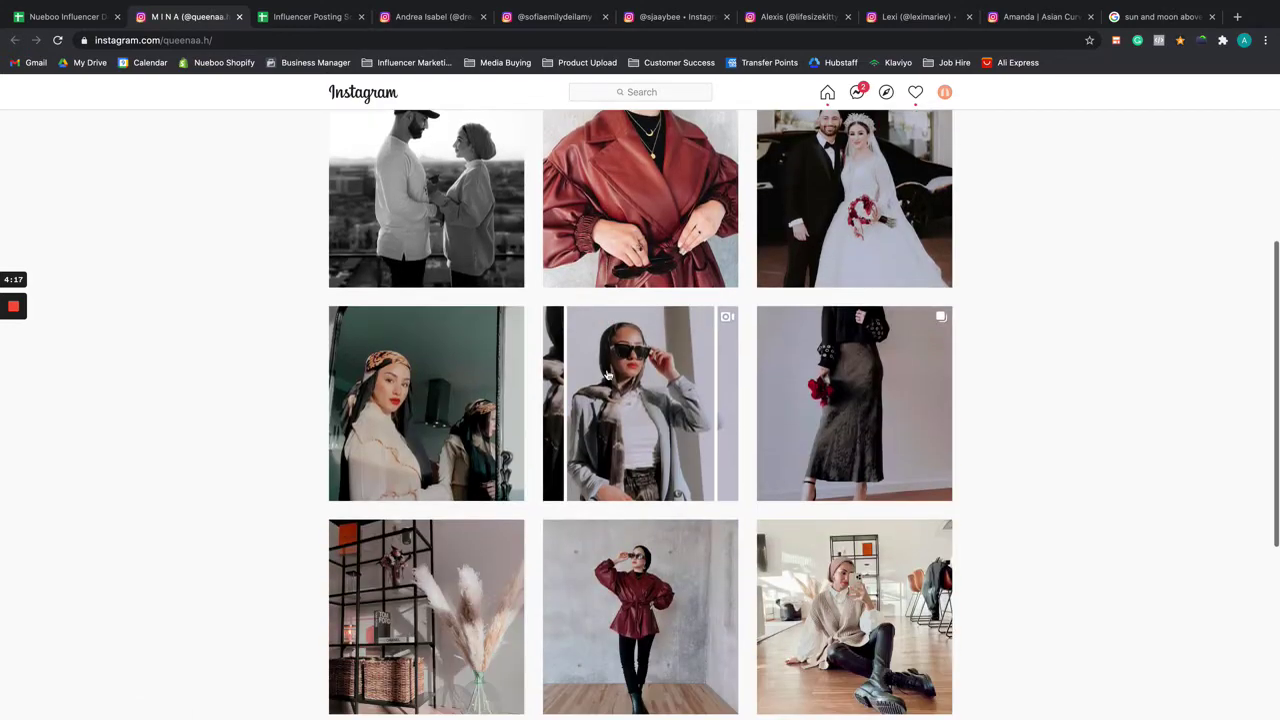
{"action": "scroll", "coordinate": [567, 375], "scroll_direction": "down", "scroll_amount": 5}
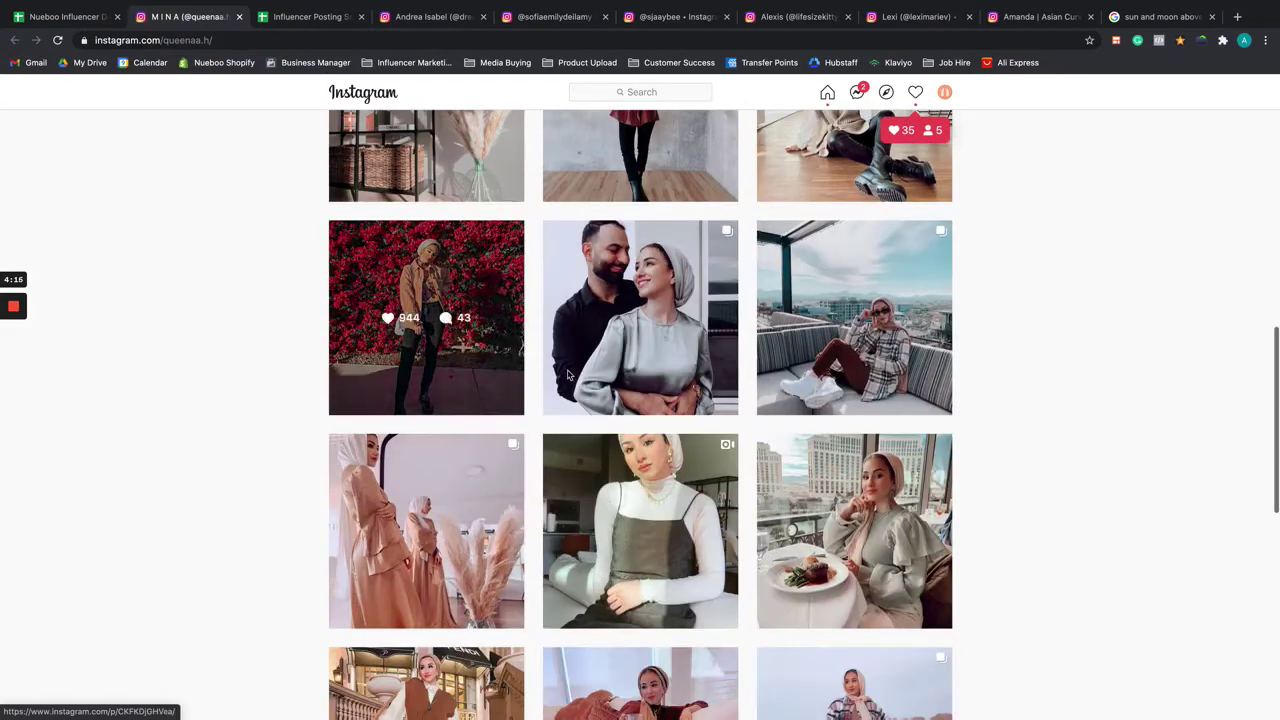
{"action": "scroll", "coordinate": [567, 375], "scroll_direction": "down", "scroll_amount": 15}
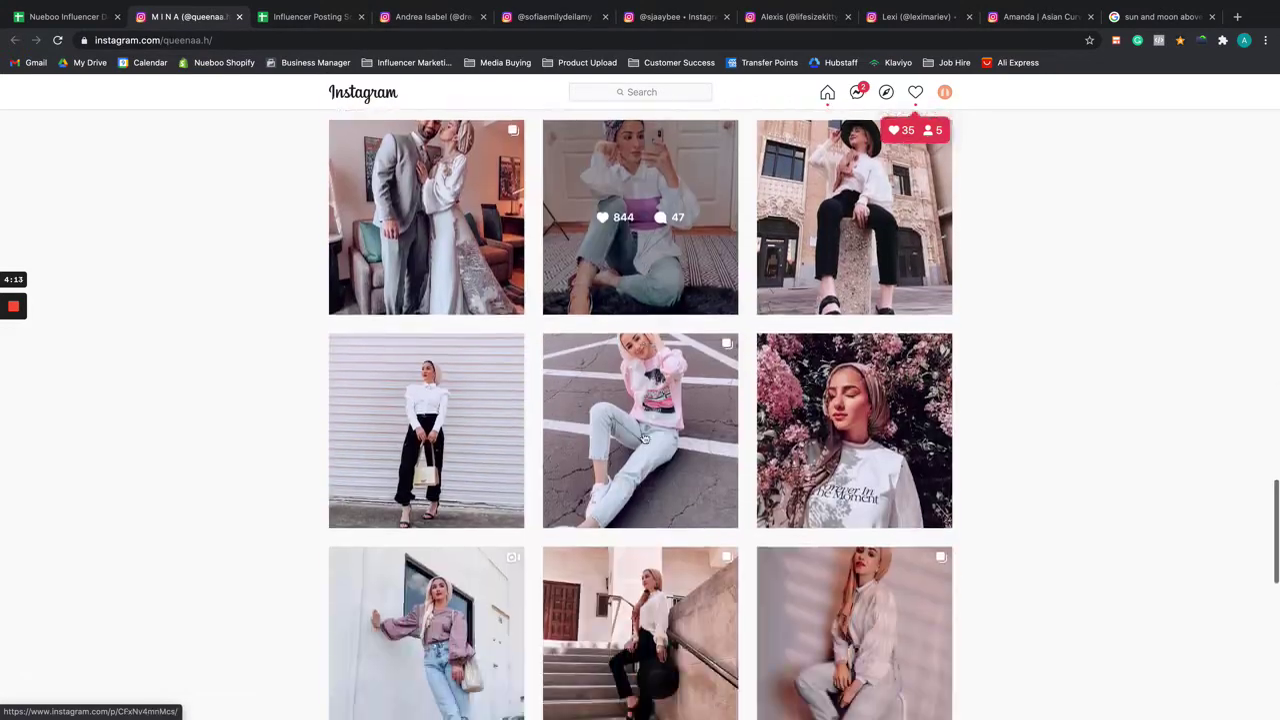
{"action": "scroll", "coordinate": [645, 437], "scroll_direction": "down", "scroll_amount": 10}
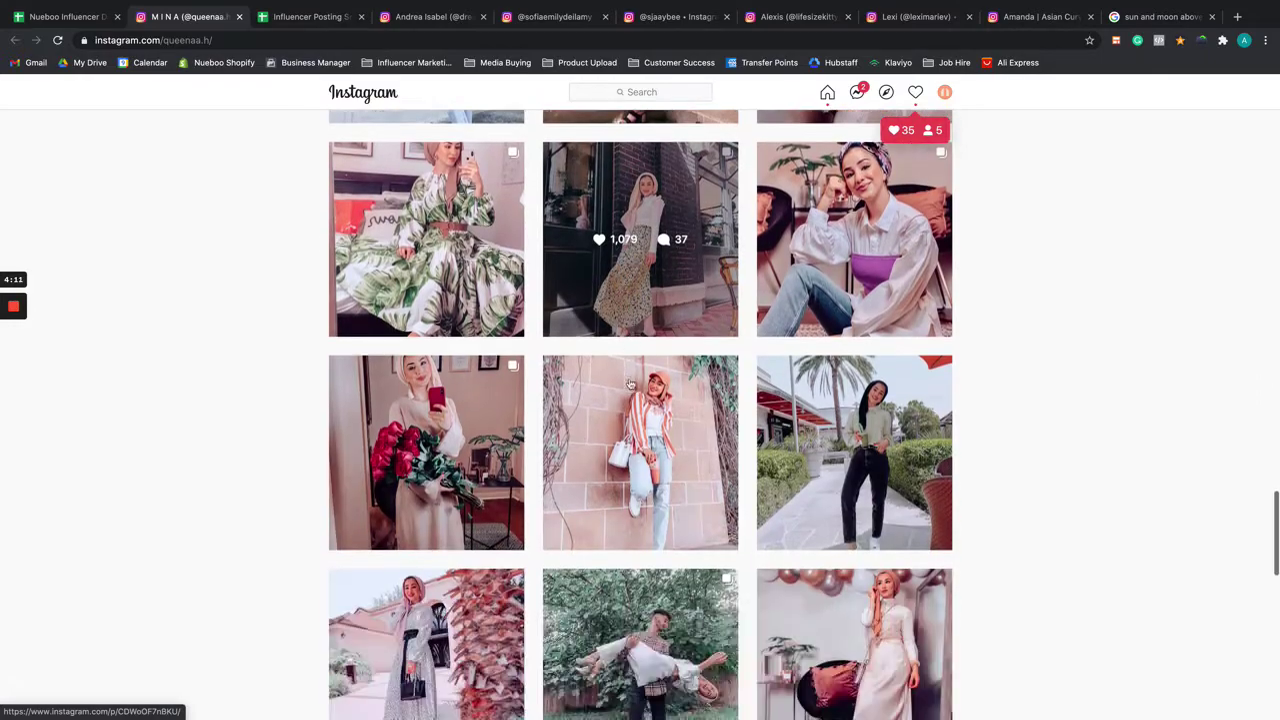
{"action": "scroll", "coordinate": [630, 383], "scroll_direction": "down", "scroll_amount": 3}
{"action": "scroll", "coordinate": [618, 411], "scroll_direction": "down", "scroll_amount": 4}
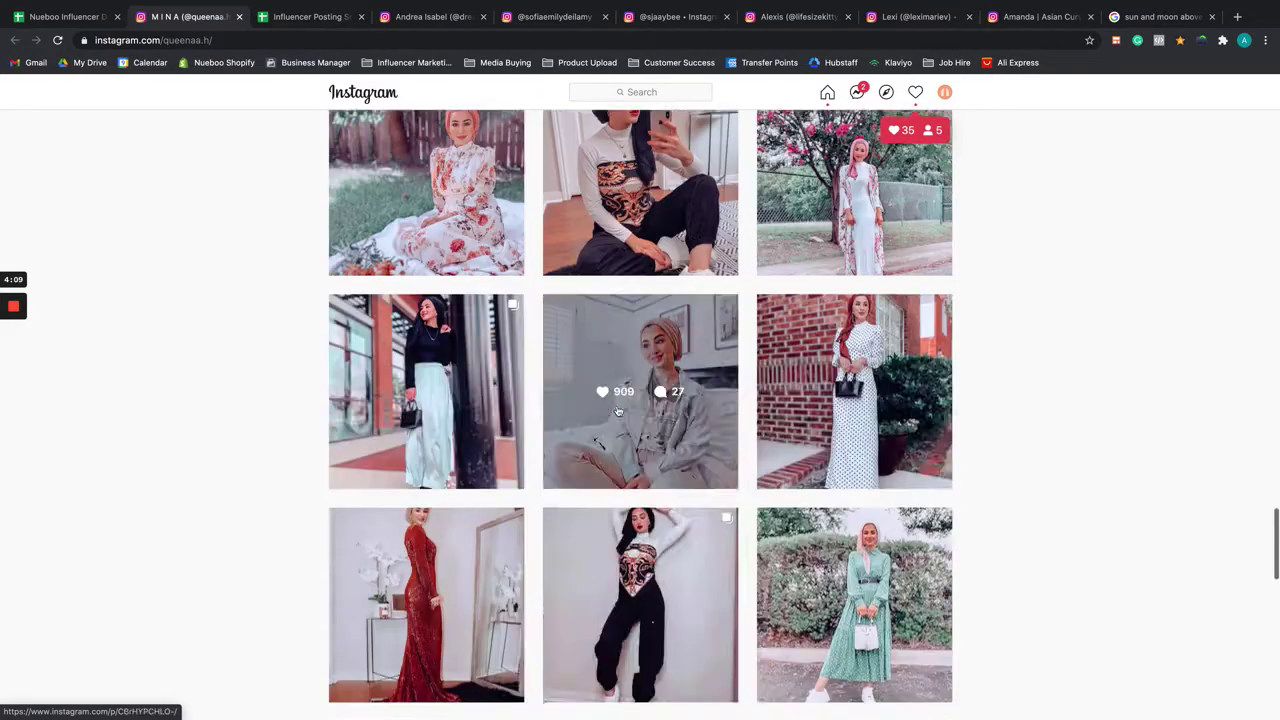
{"action": "scroll", "coordinate": [618, 411], "scroll_direction": "down", "scroll_amount": 4}
{"action": "scroll", "coordinate": [565, 366], "scroll_direction": "down", "scroll_amount": 6}
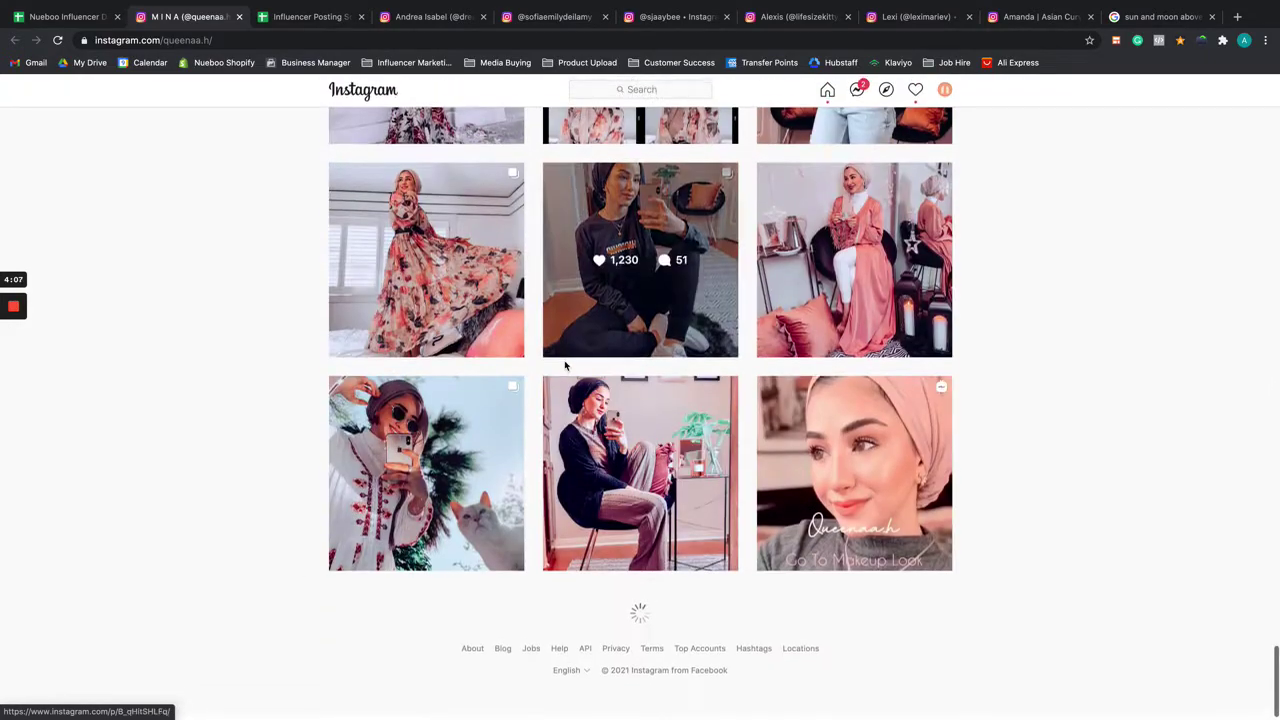
{"action": "key", "text": "ctrl+shift+Tab"}
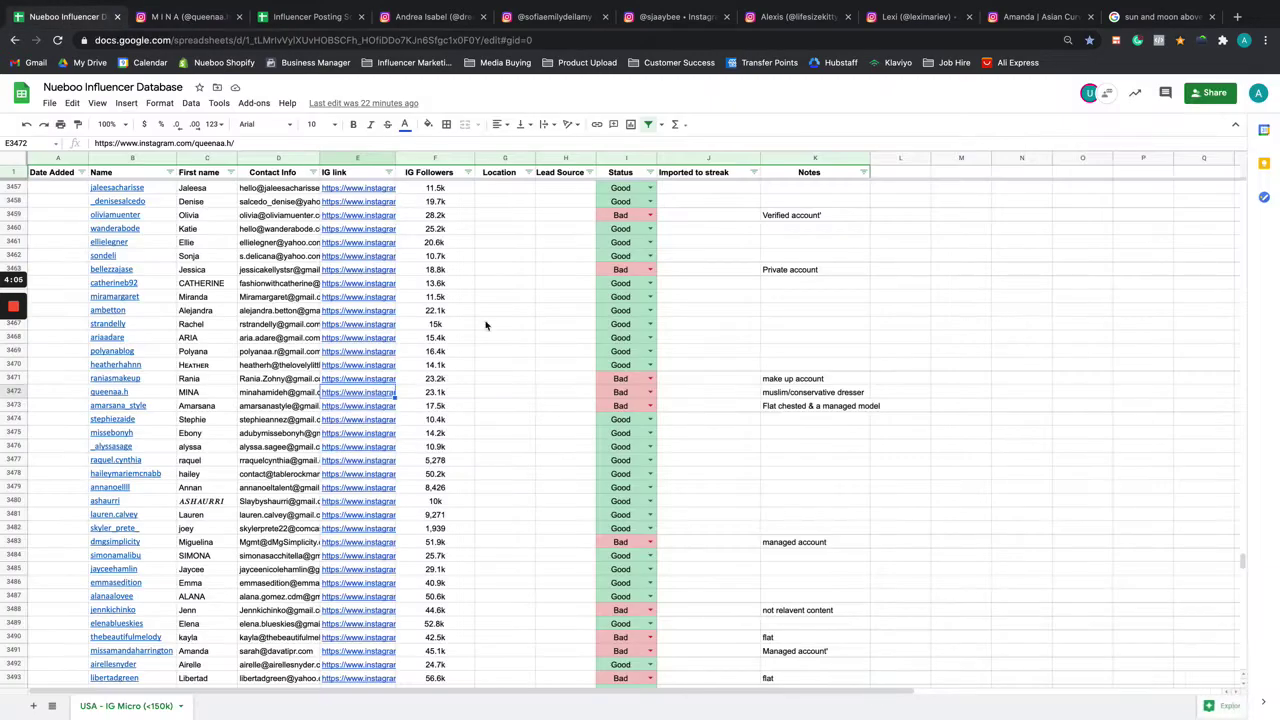
Step: Open the Instagram profile linked in row 3454, examine its posts against the row's note, and close the profile
{"action": "scroll", "coordinate": [554, 400], "scroll_direction": "down", "scroll_amount": 3}
{"action": "scroll", "coordinate": [831, 460], "scroll_direction": "up", "scroll_amount": 8}
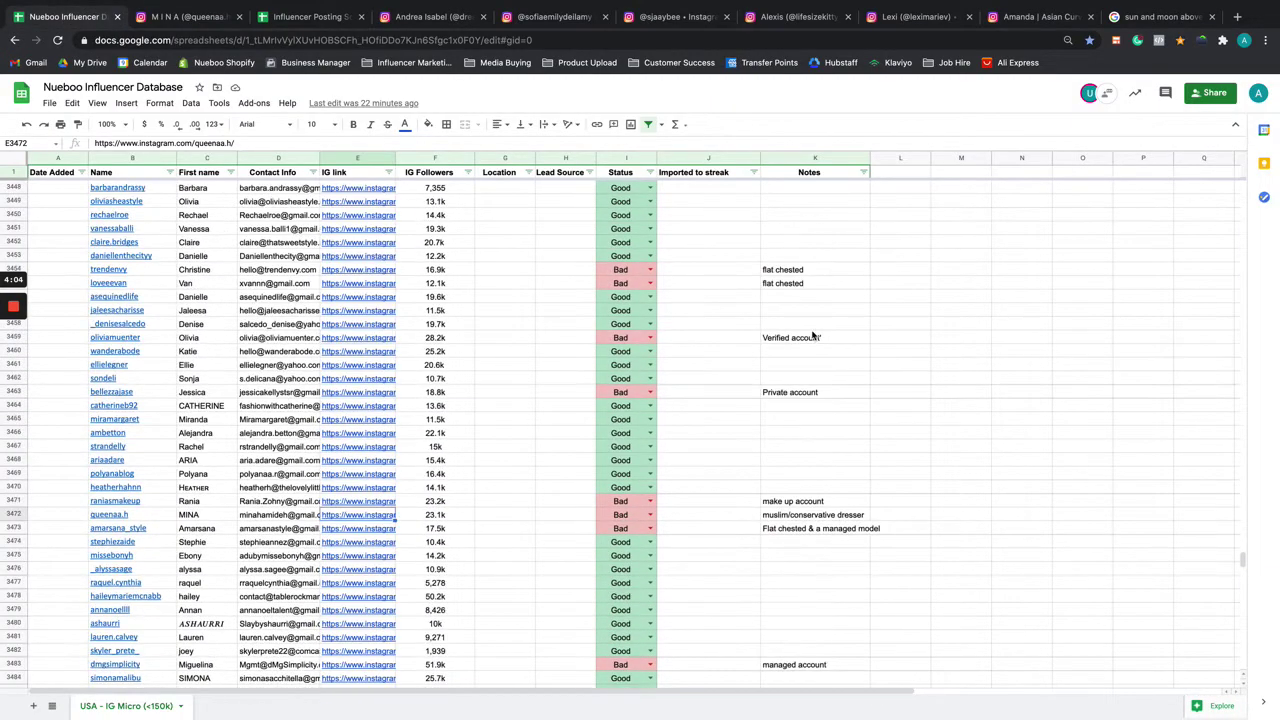
{"action": "left_click", "coordinate": [791, 273]}
{"action": "left_click", "coordinate": [358, 272]}
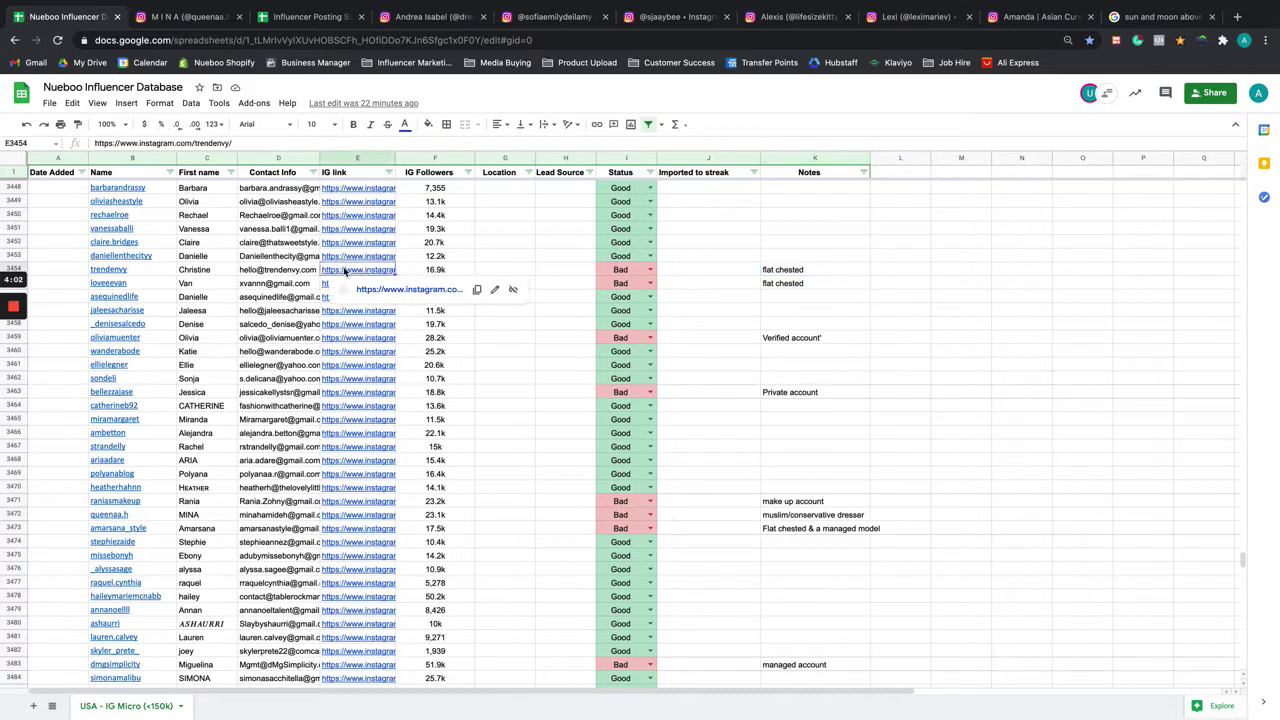
{"action": "left_click", "coordinate": [386, 291]}
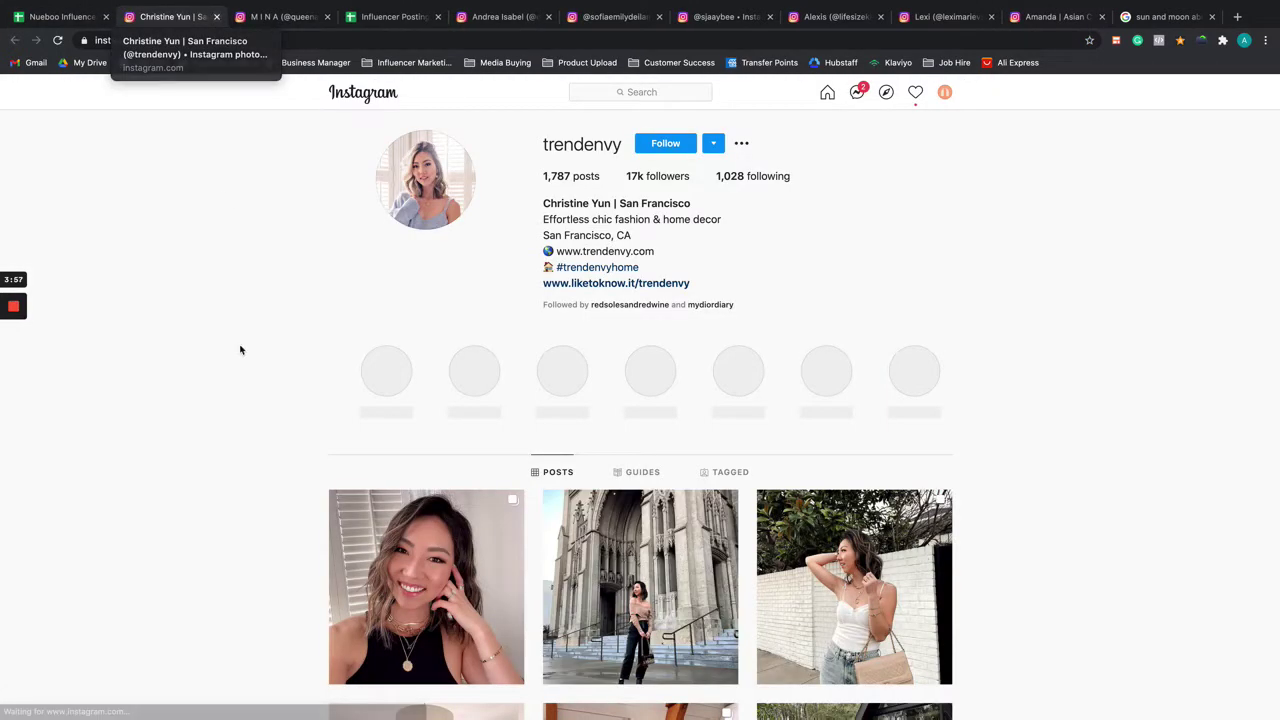
{"action": "scroll", "coordinate": [240, 349], "scroll_direction": "down", "scroll_amount": 5}
{"action": "scroll", "coordinate": [240, 349], "scroll_direction": "down", "scroll_amount": 5}
{"action": "scroll", "coordinate": [240, 349], "scroll_direction": "up", "scroll_amount": 2}
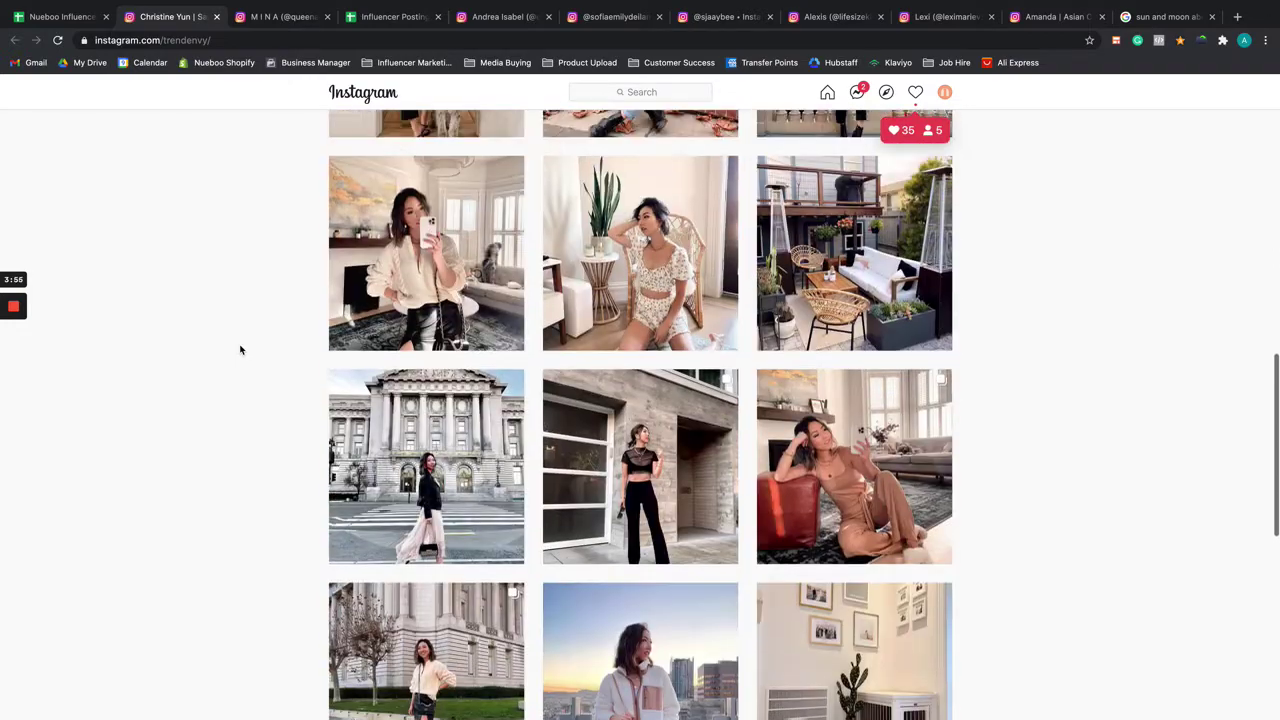
{"action": "scroll", "coordinate": [240, 349], "scroll_direction": "down", "scroll_amount": 3}
{"action": "mouse_move", "coordinate": [225, 15]}
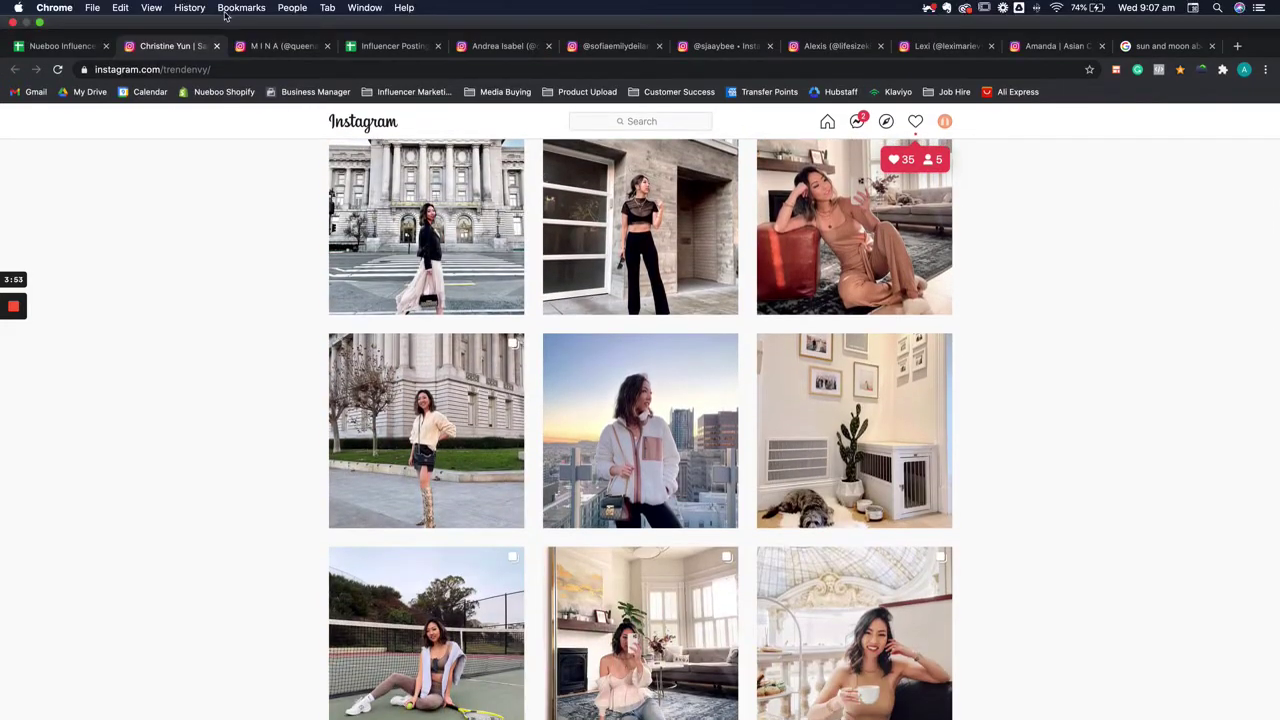
{"action": "left_click", "coordinate": [216, 47]}
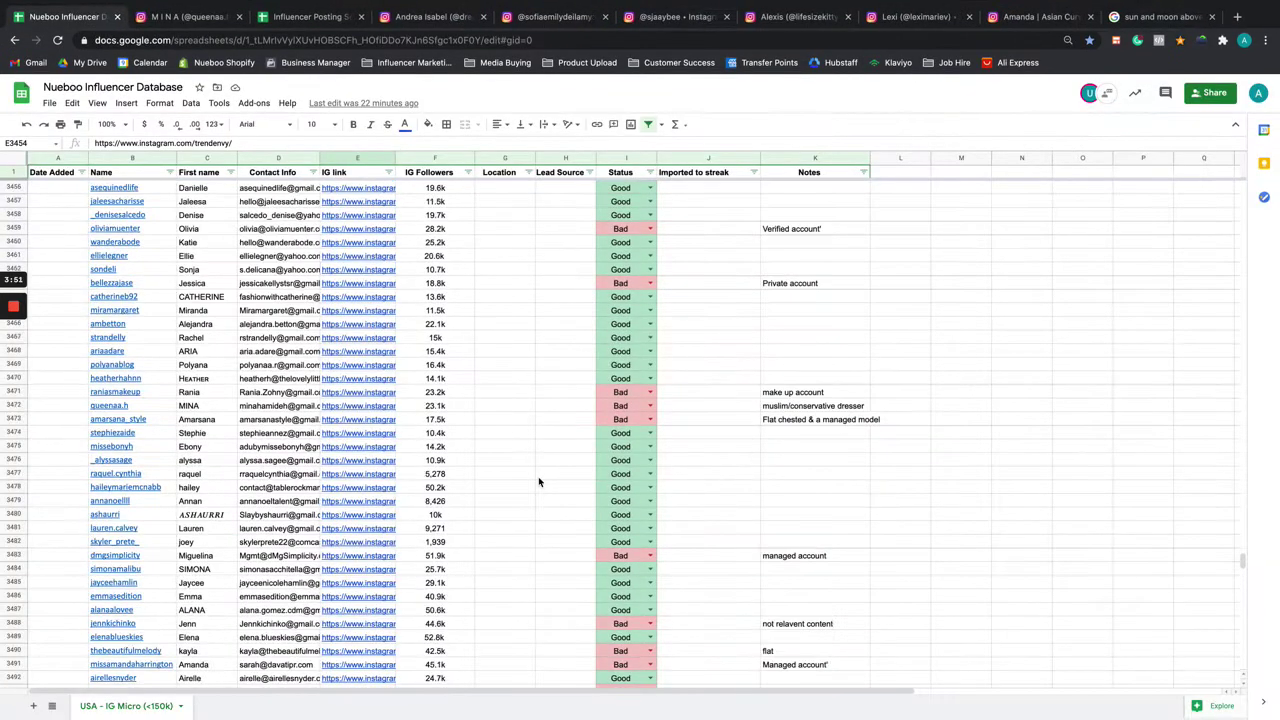
Step: Try to open the Instagram profile linked in row 3459, noted as a verified account, and return to the database
{"action": "scroll", "coordinate": [810, 298], "scroll_direction": "up", "scroll_amount": 2}
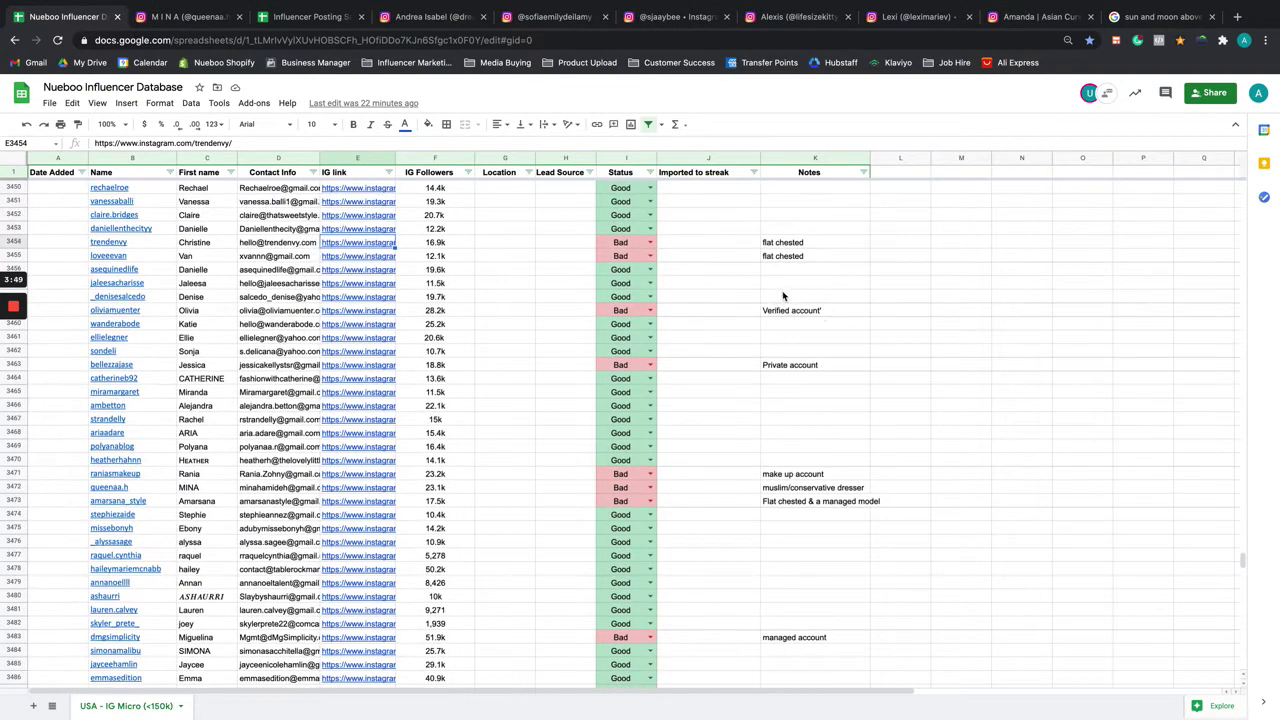
{"action": "left_click", "coordinate": [790, 312]}
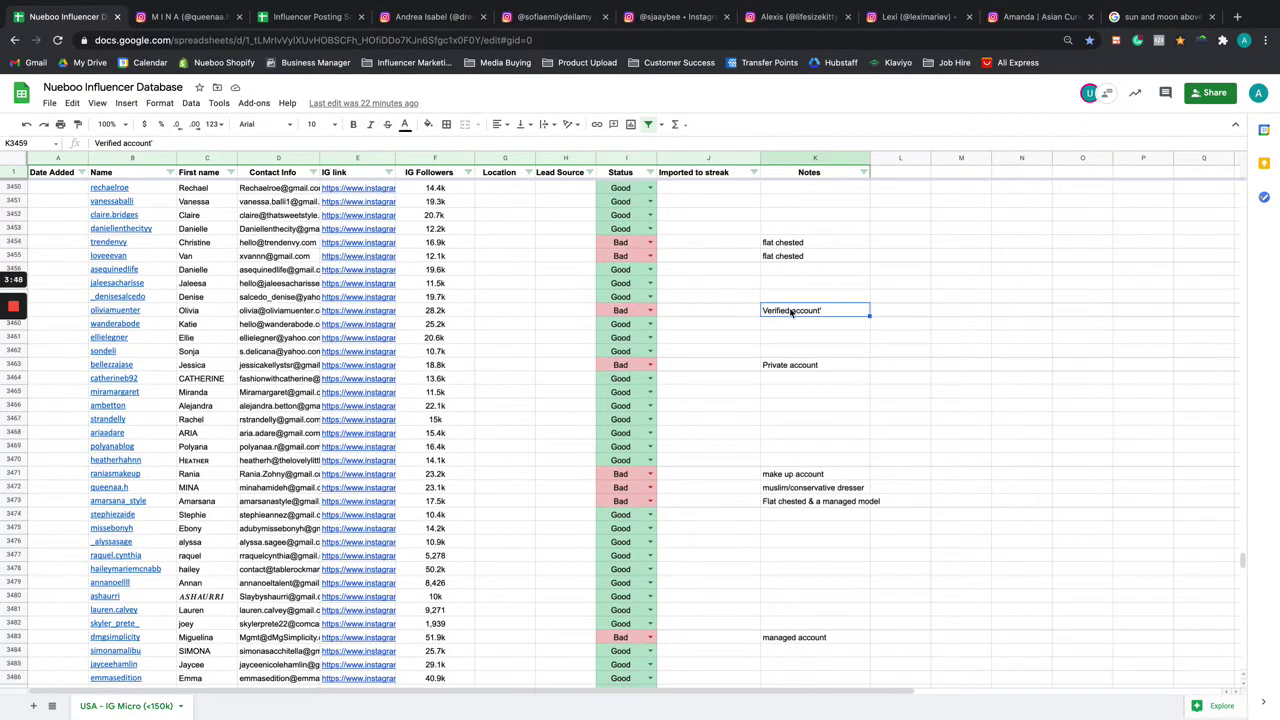
{"action": "left_click", "coordinate": [375, 311]}
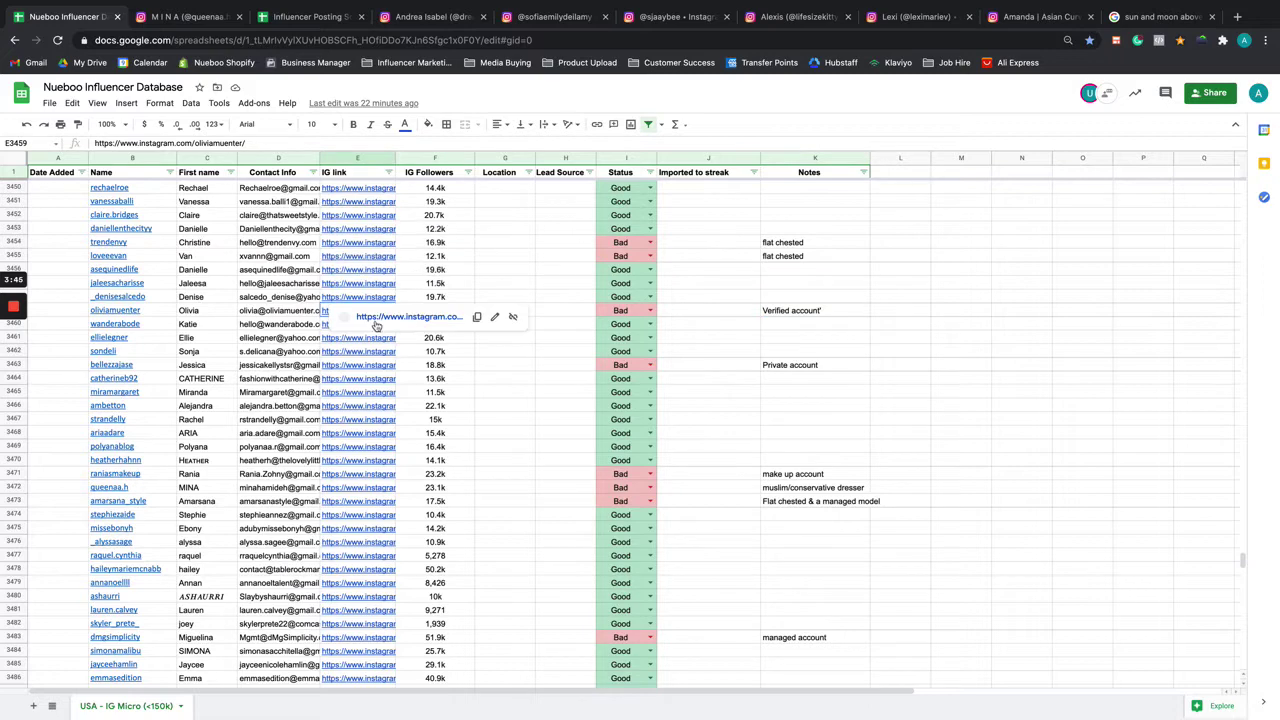
{"action": "left_click", "coordinate": [378, 320]}
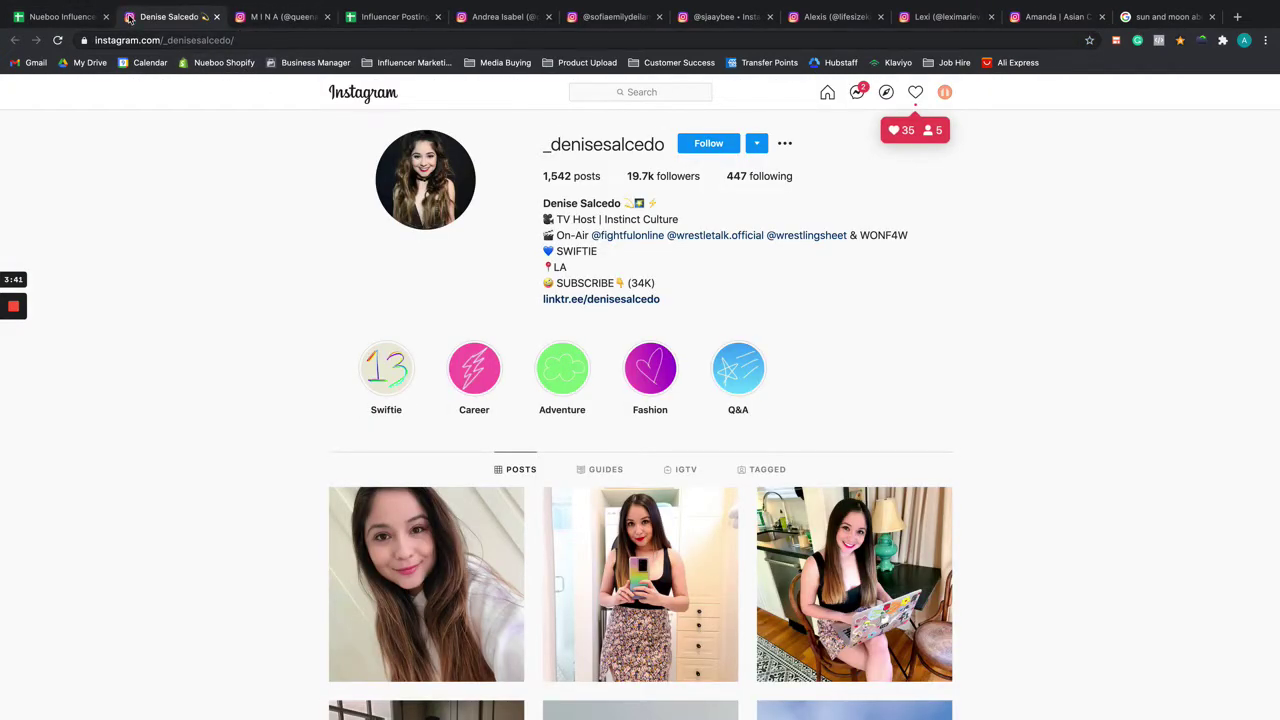
{"action": "left_click", "coordinate": [73, 17]}
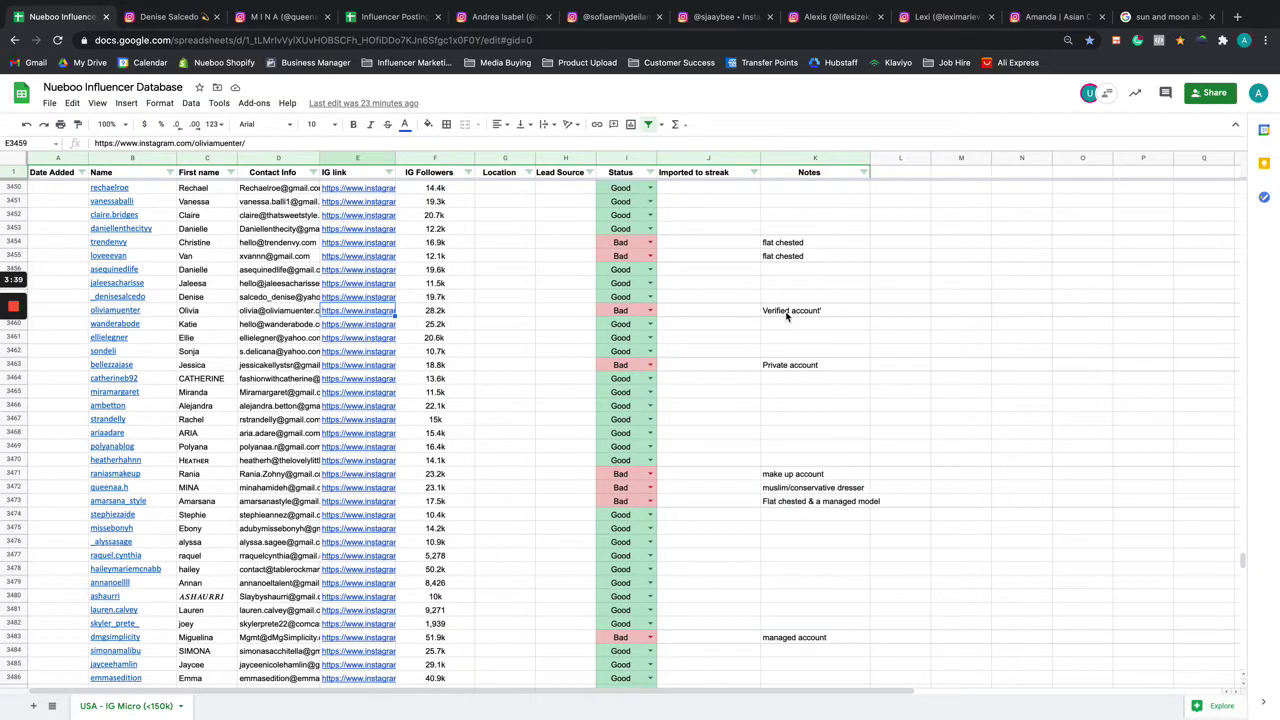
Step: Open row 3459's Instagram profile, check its verification badge and posts, and go back to the influencer database
{"action": "left_click", "coordinate": [786, 314]}
{"action": "left_click", "coordinate": [377, 310]}
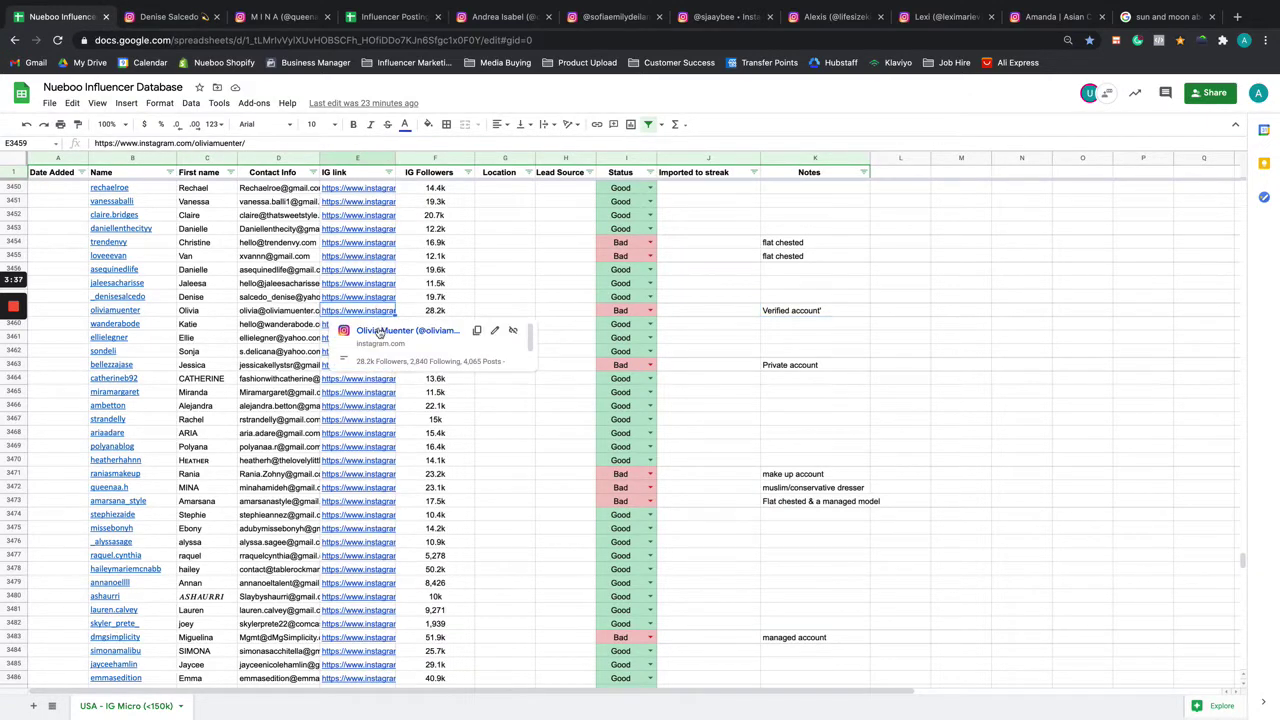
{"action": "left_click", "coordinate": [380, 331]}
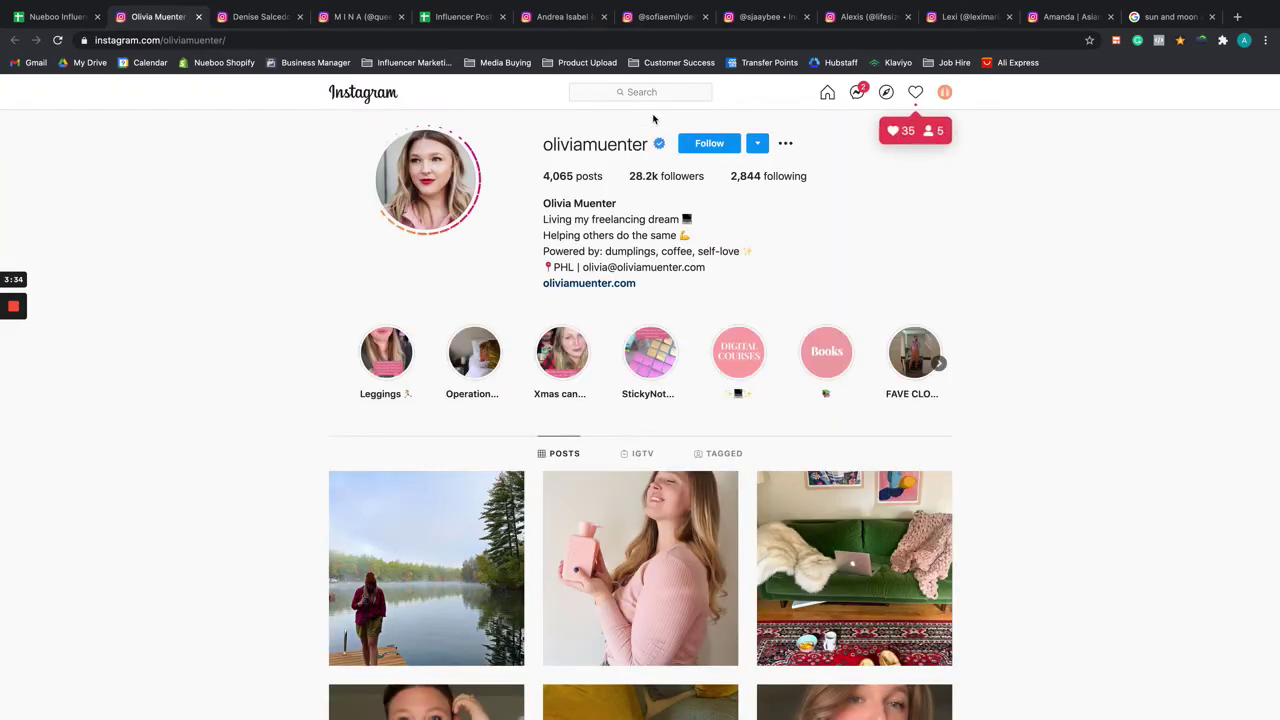
{"action": "scroll", "coordinate": [652, 148], "scroll_direction": "down", "scroll_amount": 10}
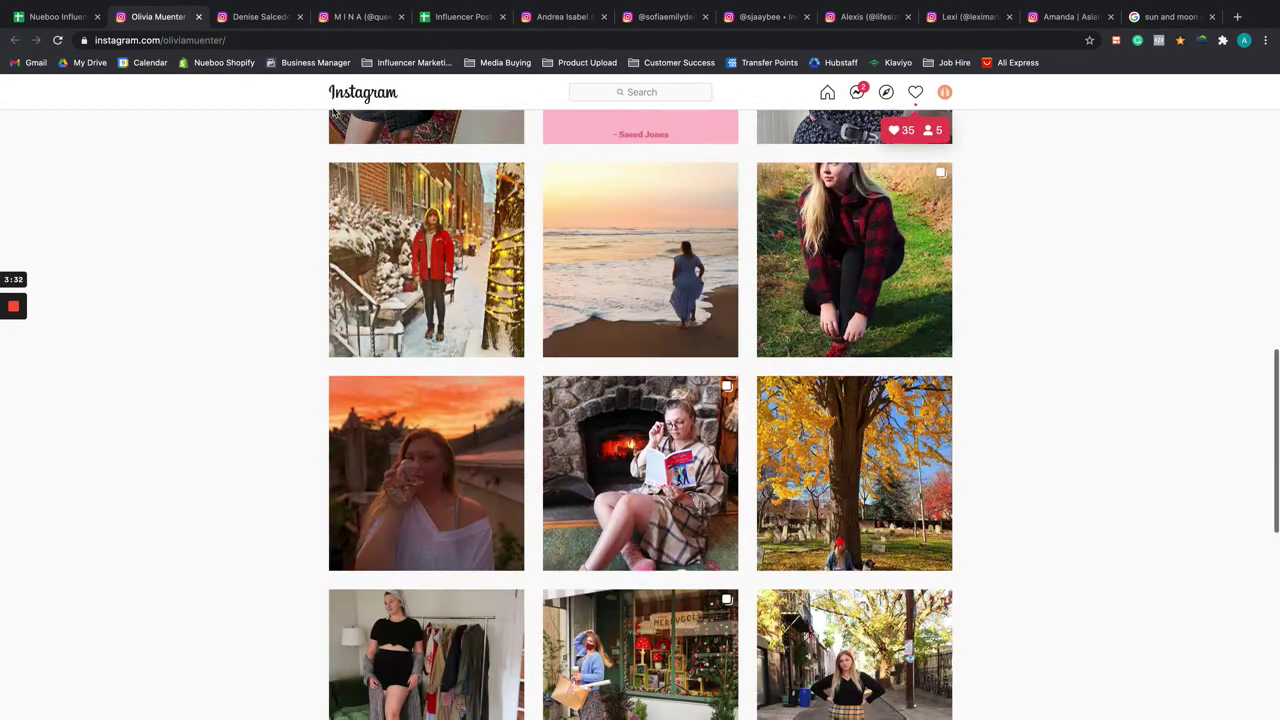
{"action": "left_click", "coordinate": [55, 18]}
Step: Review the remaining notes on Bad accounts from row 3472 to row 3499, checking the managed account's contact e-mail in row 3483
{"action": "scroll", "coordinate": [717, 380], "scroll_direction": "down", "scroll_amount": 2}
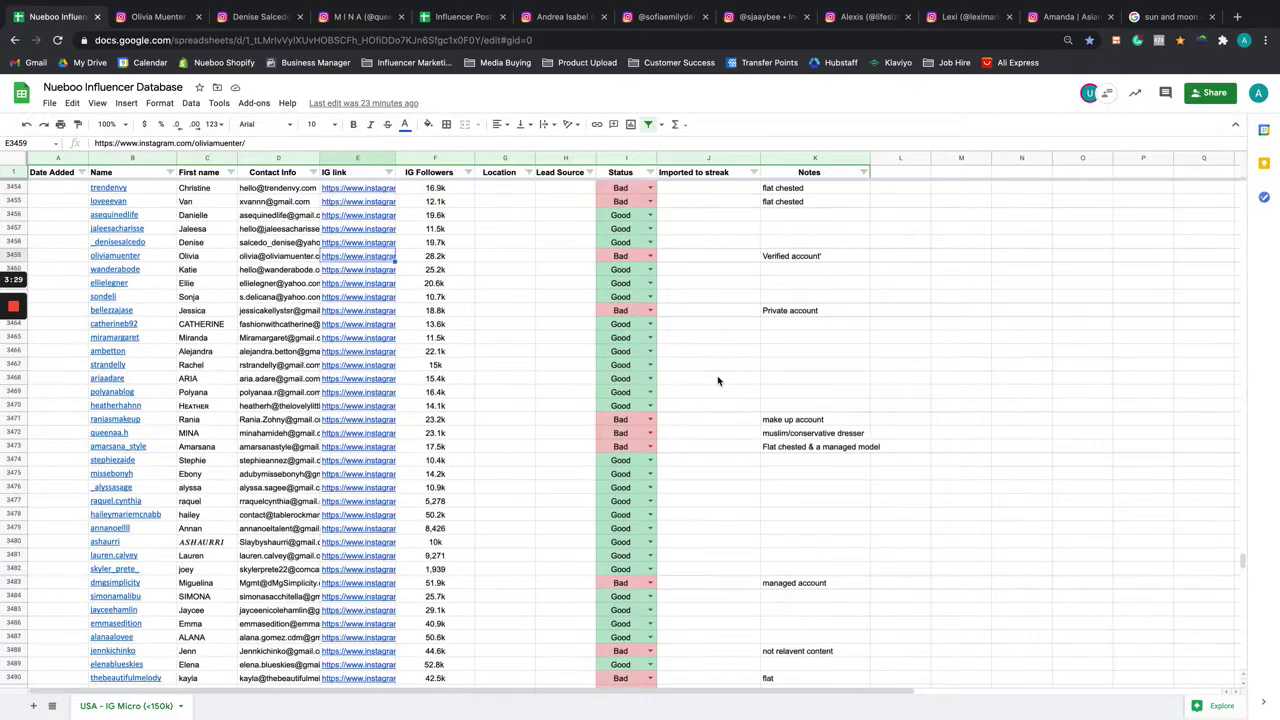
{"action": "left_click", "coordinate": [792, 438]}
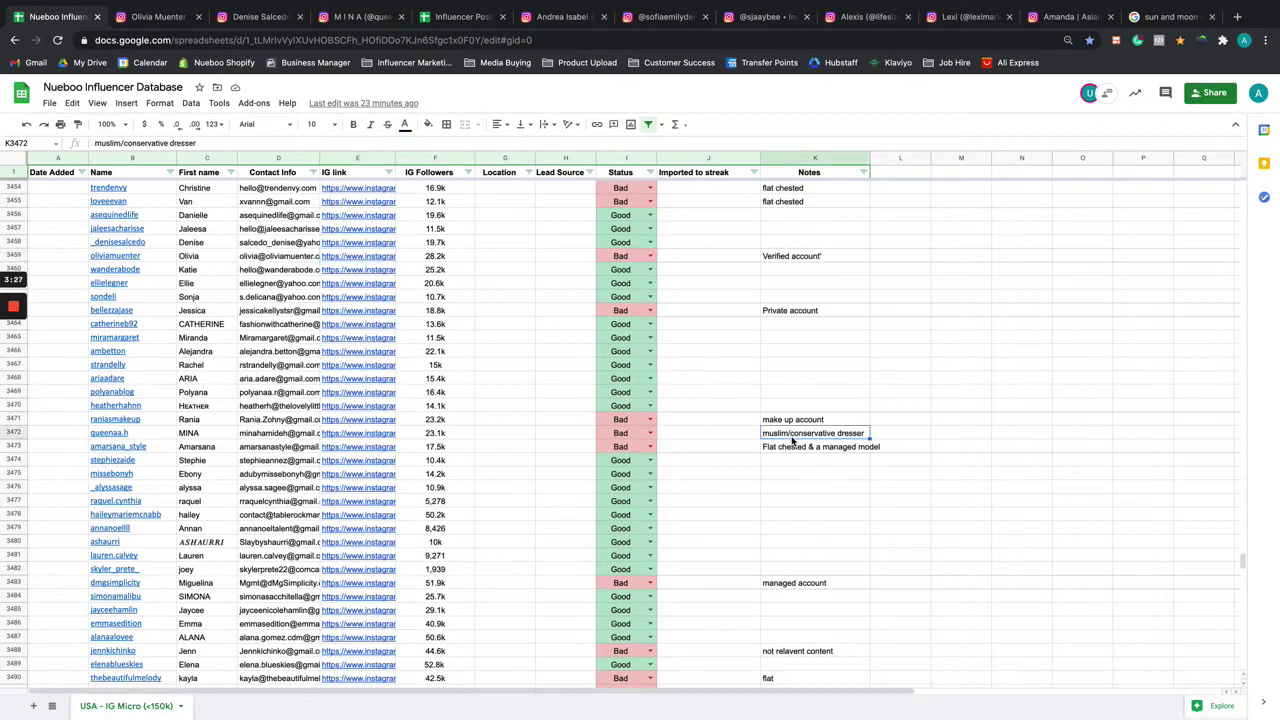
{"action": "scroll", "coordinate": [792, 440], "scroll_direction": "down", "scroll_amount": 5}
{"action": "left_click", "coordinate": [795, 408]}
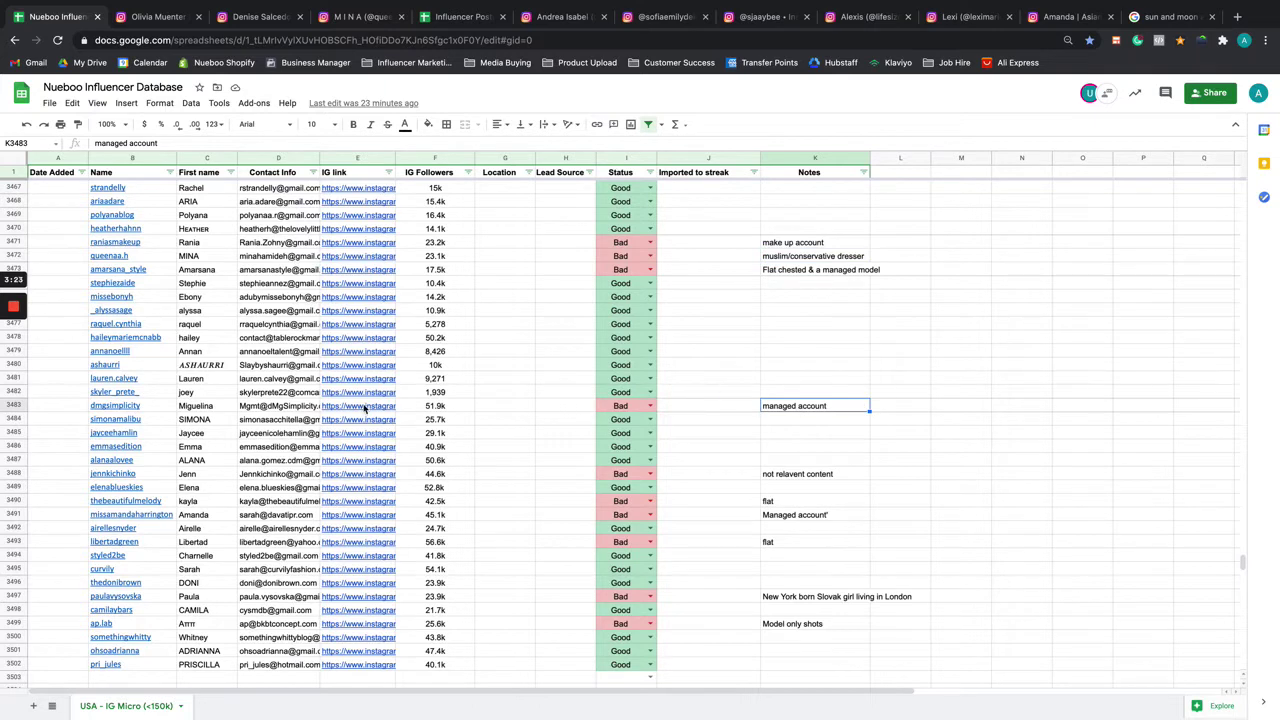
{"action": "left_click", "coordinate": [281, 408]}
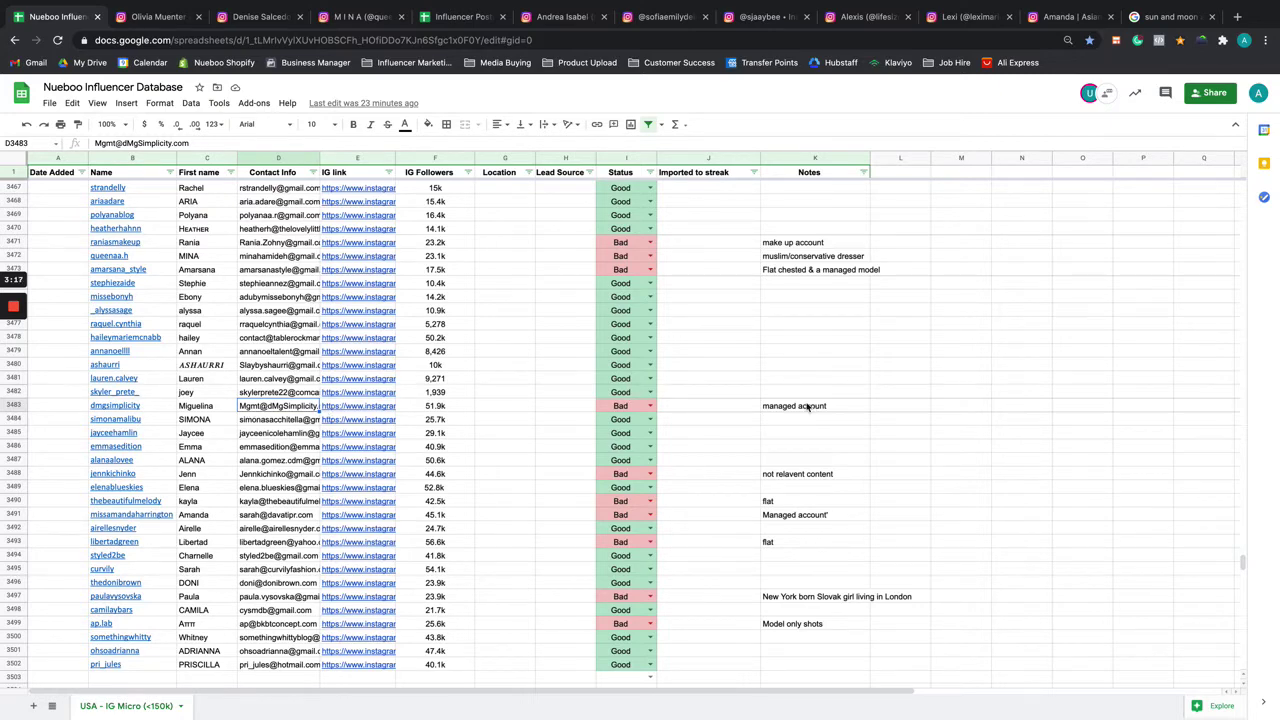
{"action": "scroll", "coordinate": [790, 420], "scroll_direction": "down", "scroll_amount": 2}
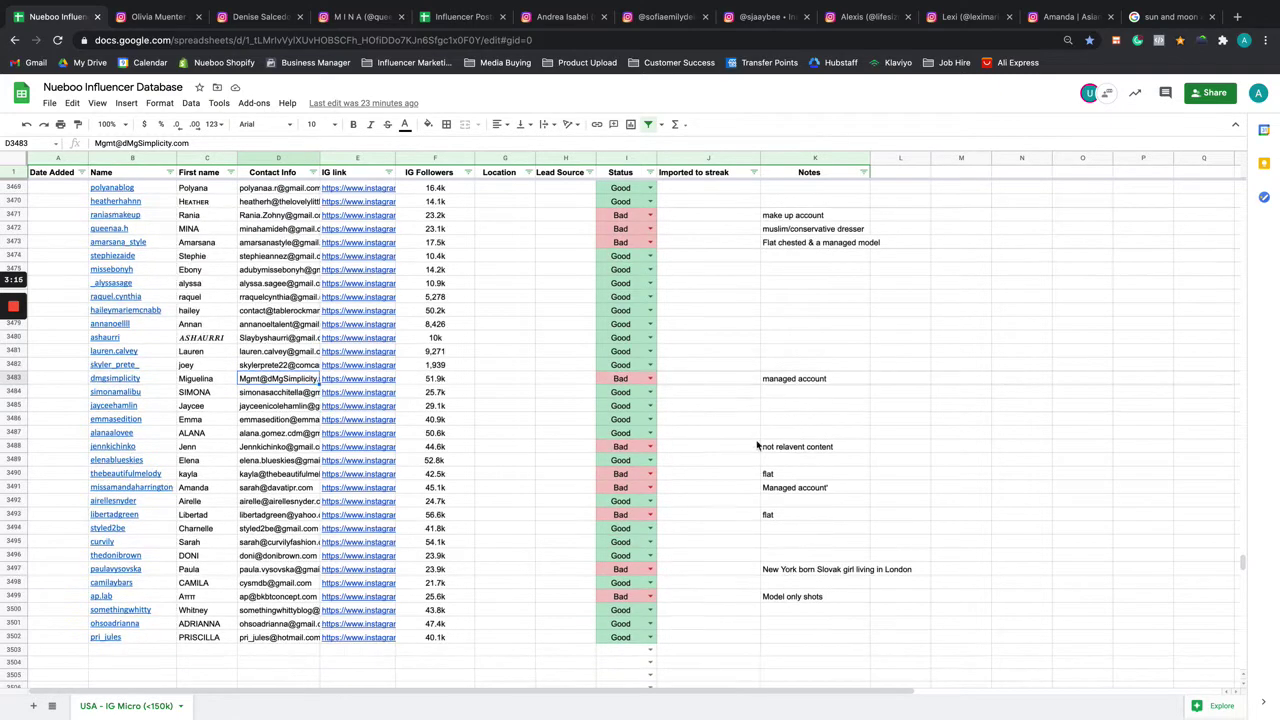
{"action": "scroll", "coordinate": [757, 445], "scroll_direction": "down", "scroll_amount": 2}
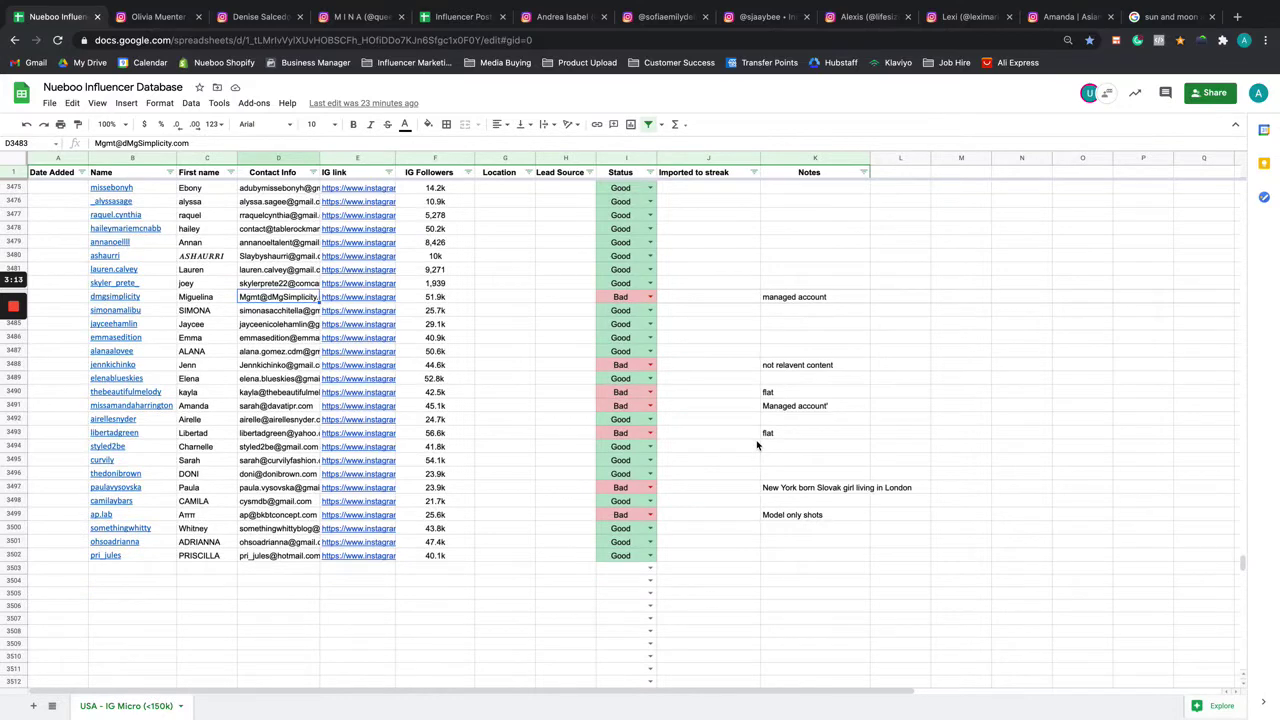
Step: Switch to the open example Instagram profile dreaology and examine its grid of posts for suitable outfits and content
{"action": "scroll", "coordinate": [810, 430], "scroll_direction": "up", "scroll_amount": 8}
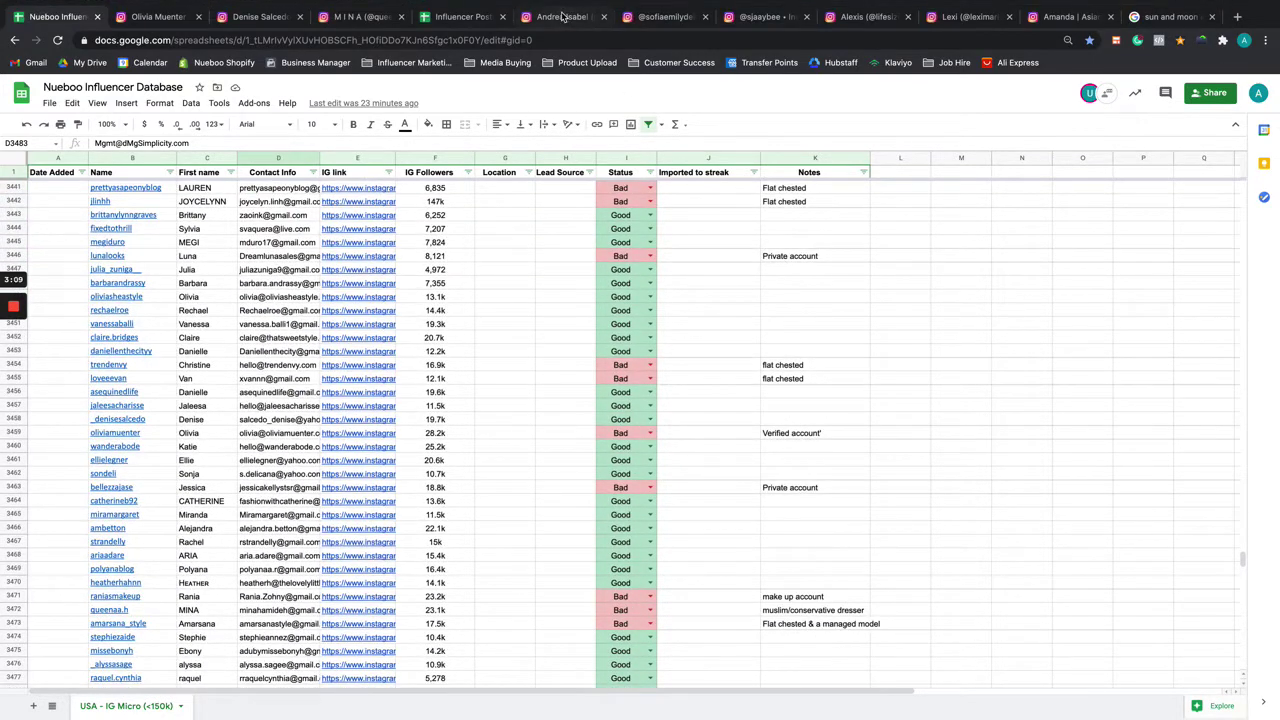
{"action": "left_click", "coordinate": [563, 17]}
{"action": "scroll", "coordinate": [520, 262], "scroll_direction": "down", "scroll_amount": 10}
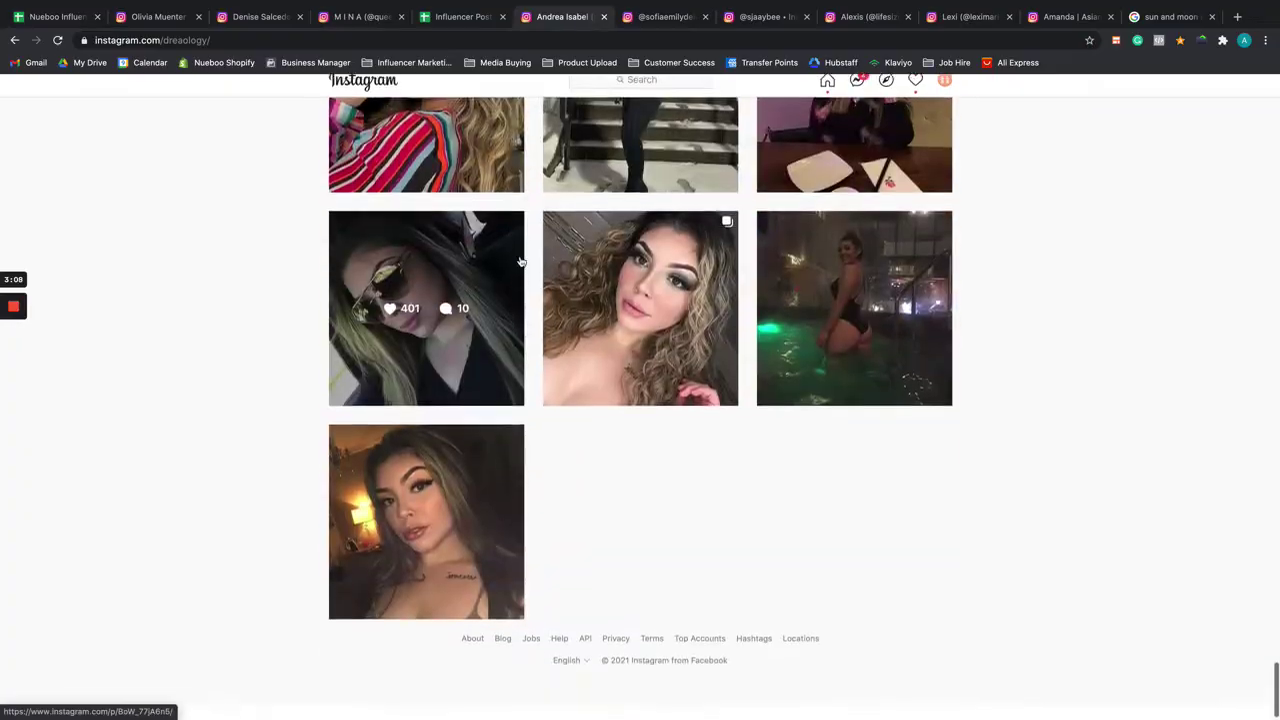
{"action": "scroll", "coordinate": [520, 262], "scroll_direction": "up", "scroll_amount": 20}
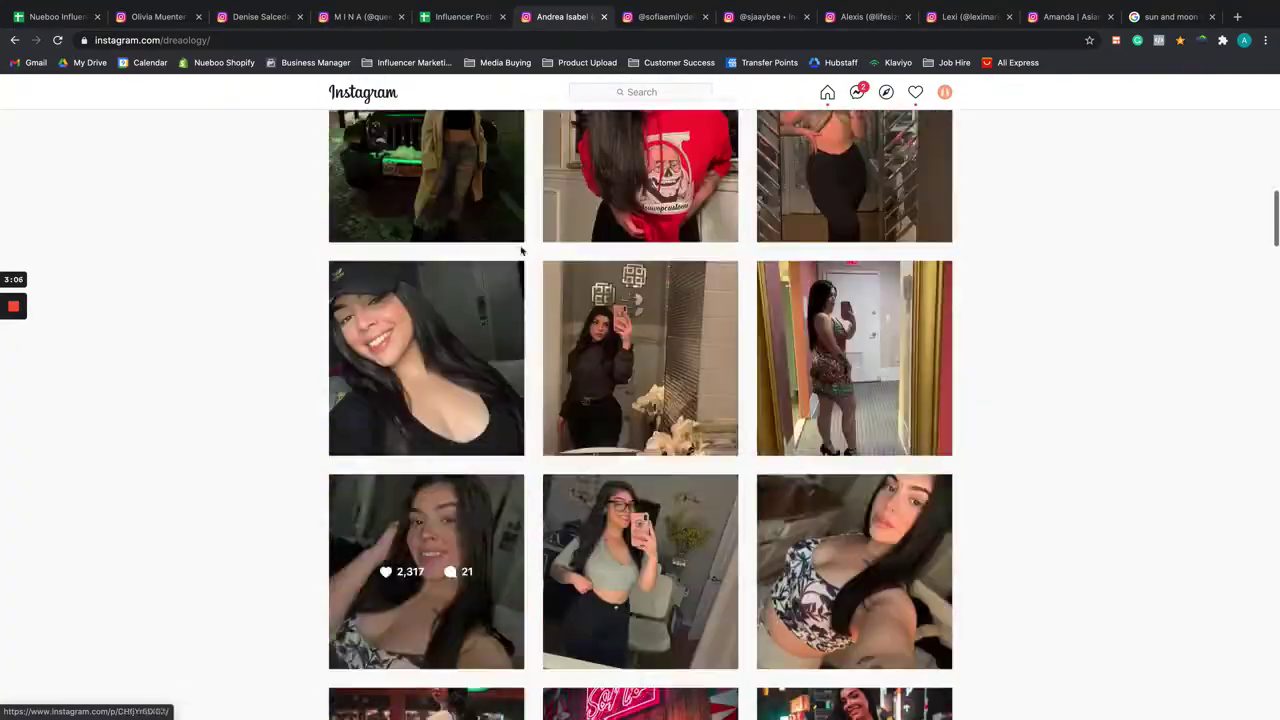
{"action": "scroll", "coordinate": [521, 251], "scroll_direction": "up", "scroll_amount": 10}
{"action": "scroll", "coordinate": [517, 220], "scroll_direction": "down", "scroll_amount": 5}
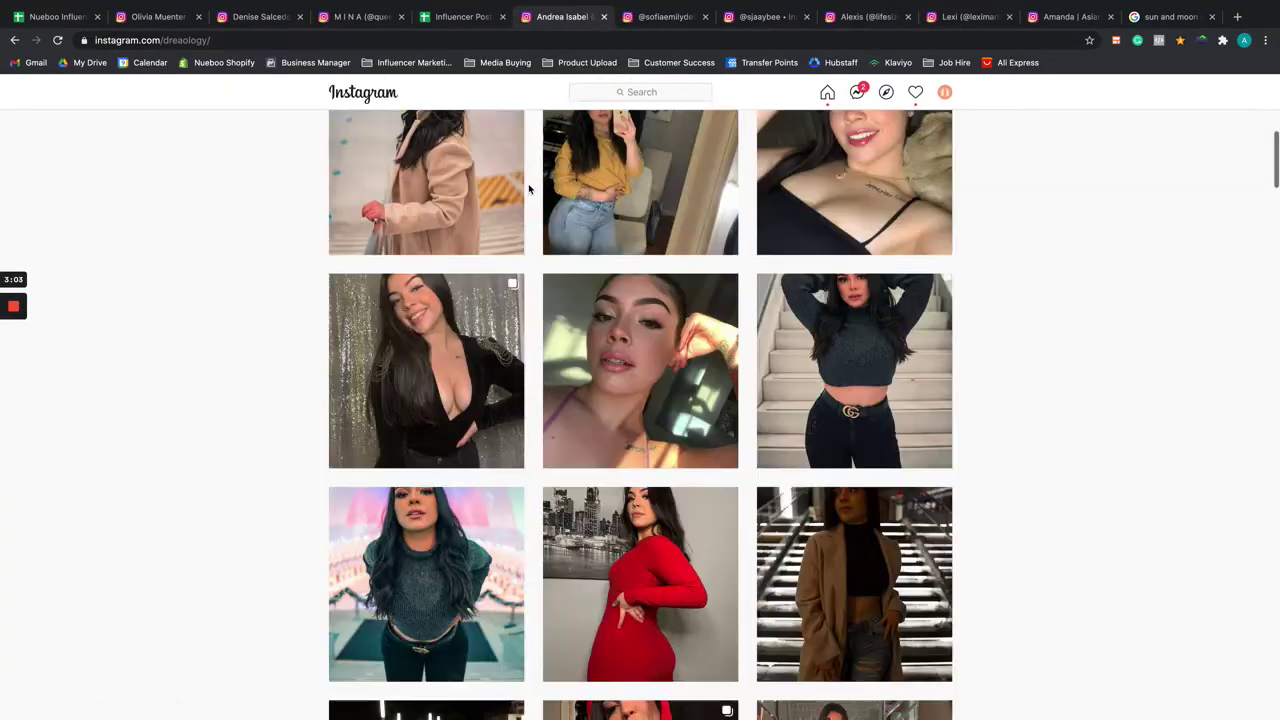
{"action": "scroll", "coordinate": [650, 260], "scroll_direction": "down", "scroll_amount": 4}
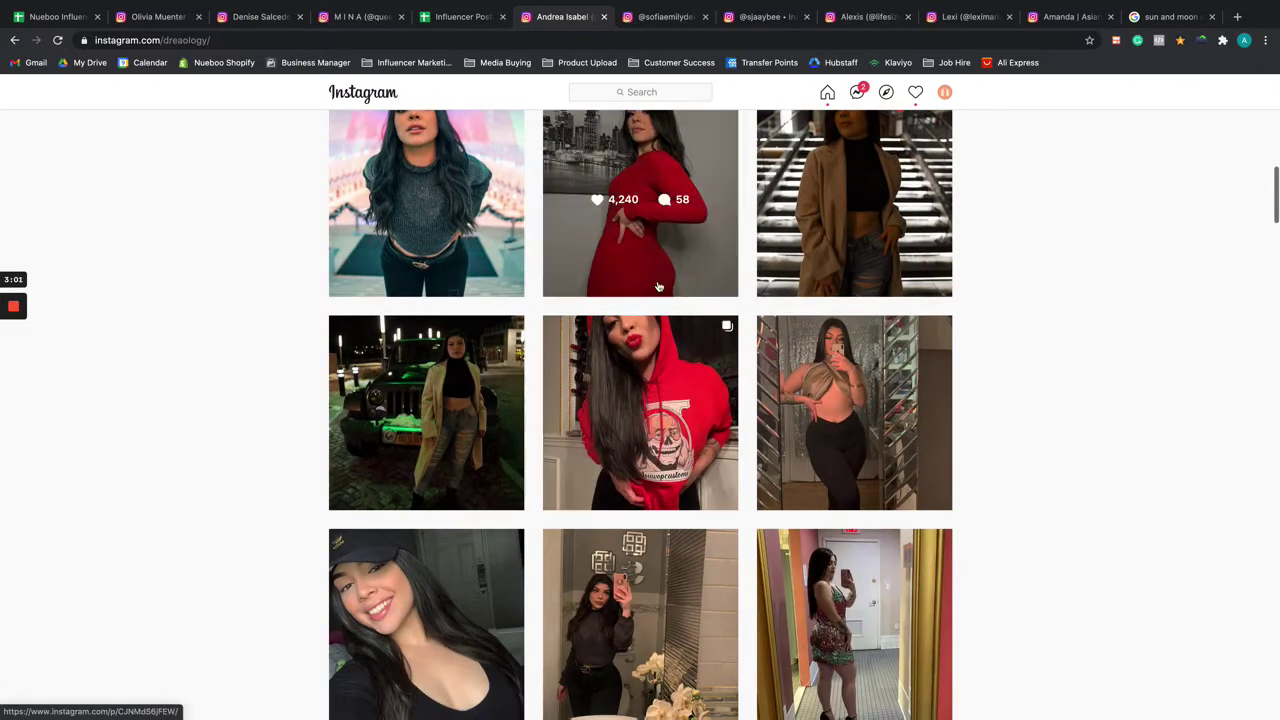
{"action": "scroll", "coordinate": [658, 287], "scroll_direction": "down", "scroll_amount": 3}
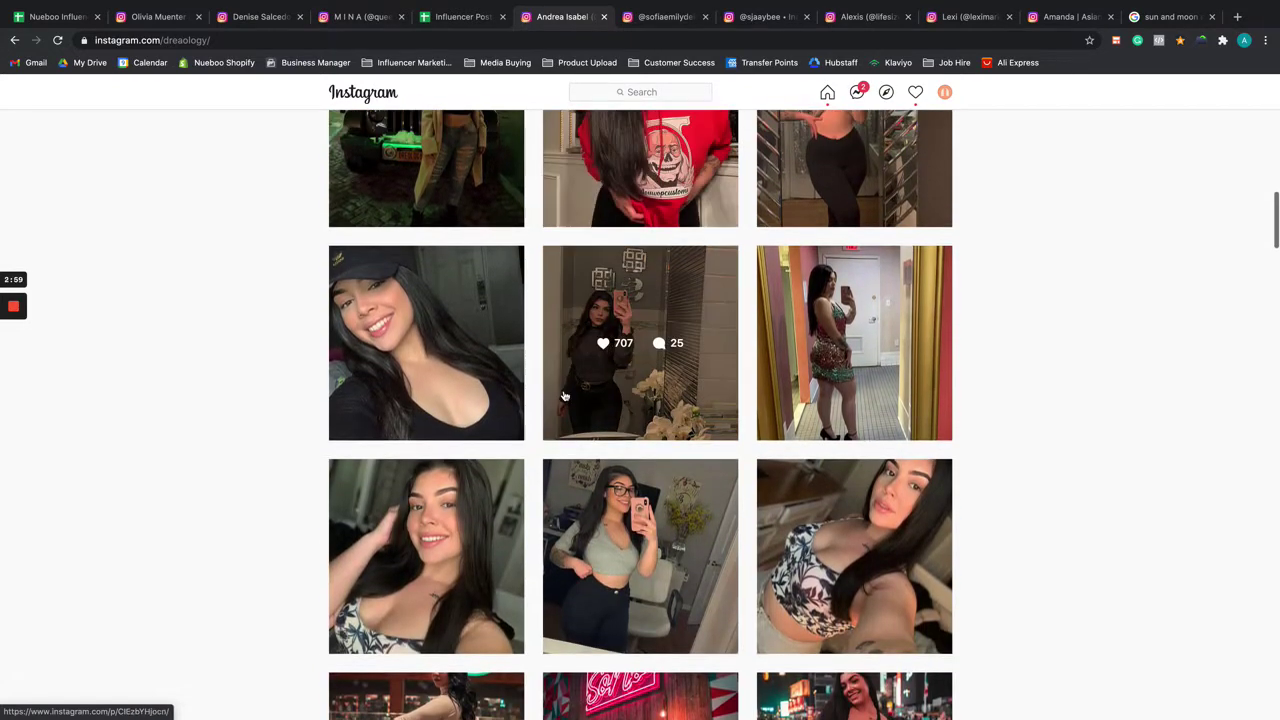
{"action": "scroll", "coordinate": [565, 397], "scroll_direction": "down", "scroll_amount": 5}
{"action": "scroll", "coordinate": [600, 380], "scroll_direction": "up", "scroll_amount": 1}
{"action": "scroll", "coordinate": [757, 282], "scroll_direction": "down", "scroll_amount": 4}
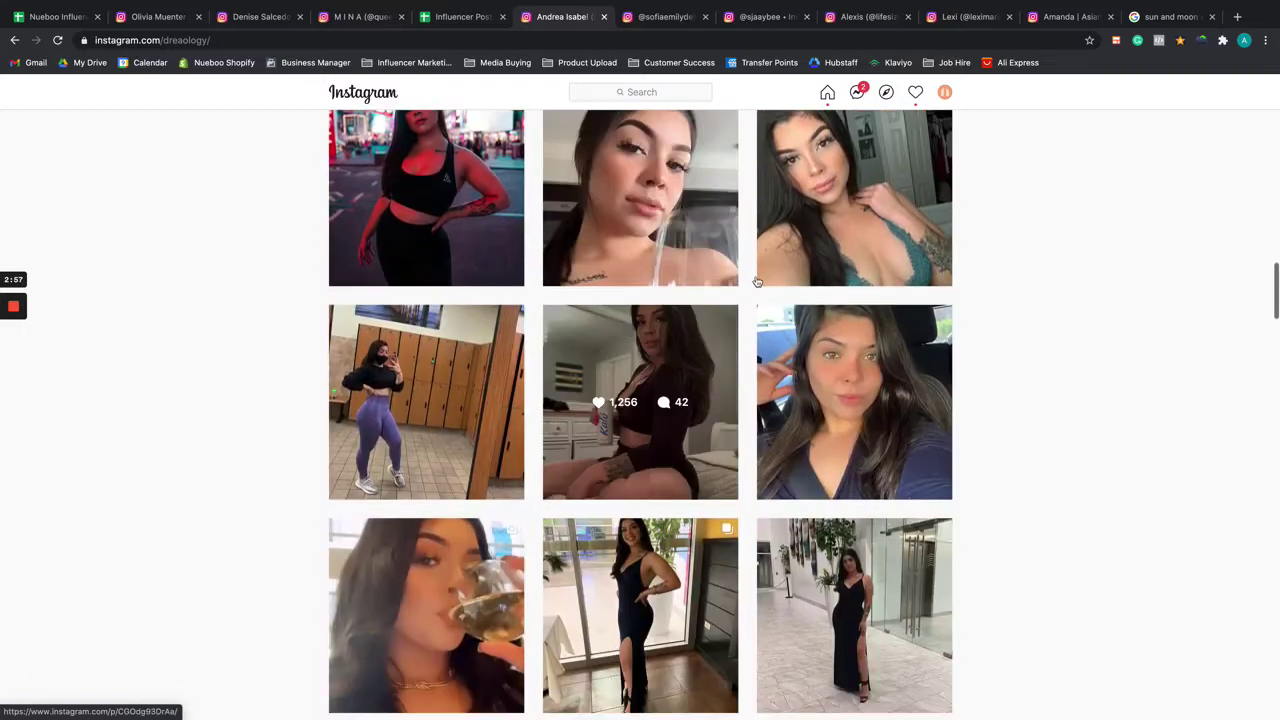
{"action": "scroll", "coordinate": [413, 347], "scroll_direction": "down", "scroll_amount": 6}
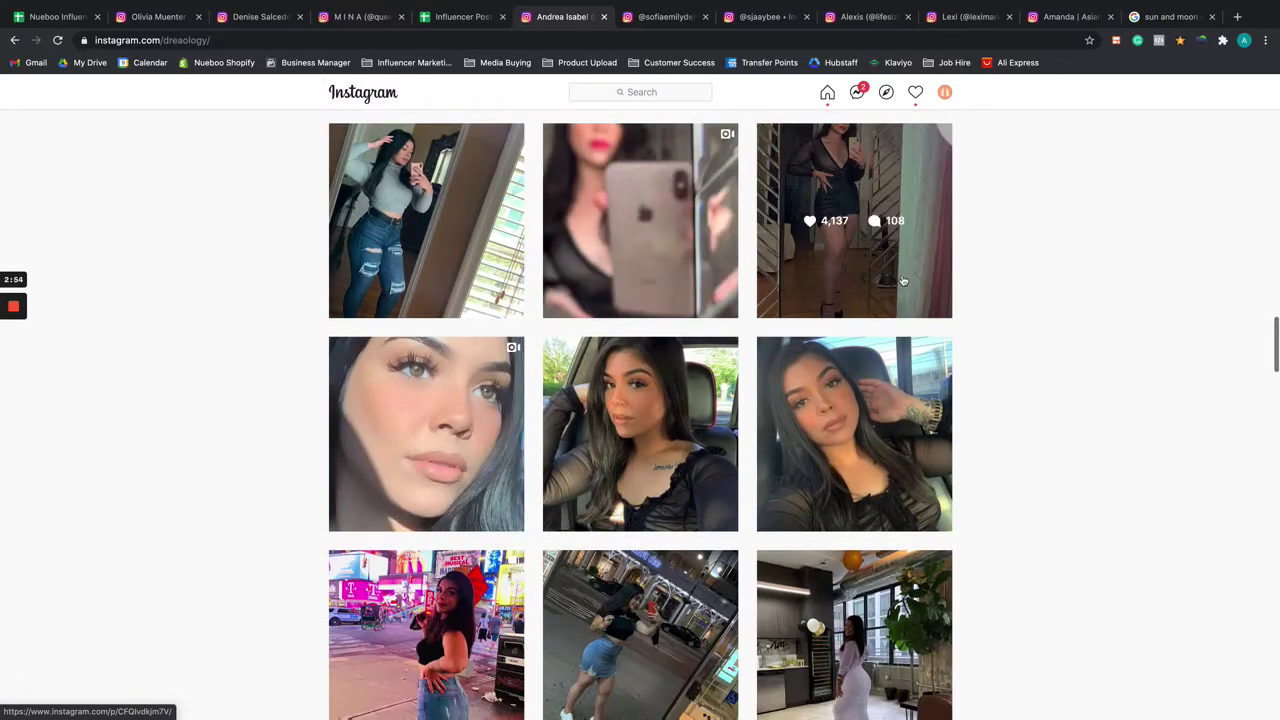
{"action": "left_click", "coordinate": [903, 281]}
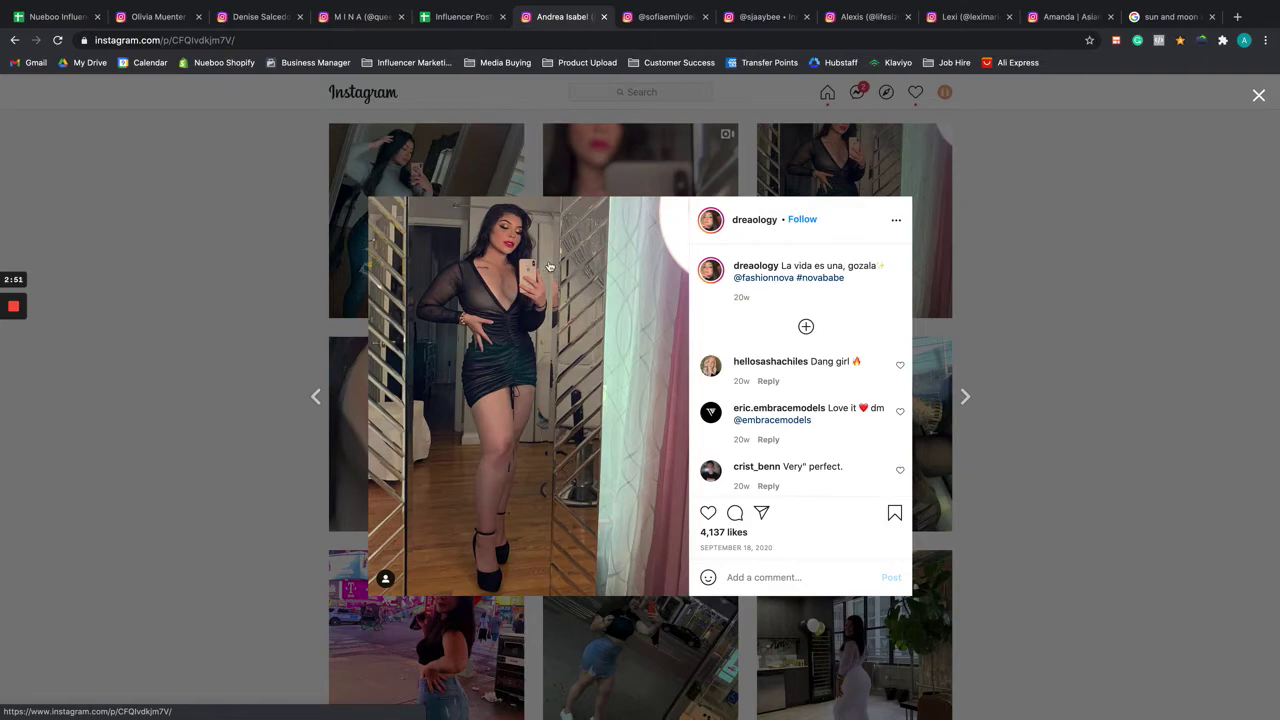
{"action": "left_click", "coordinate": [156, 409]}
{"action": "scroll", "coordinate": [157, 409], "scroll_direction": "down", "scroll_amount": 10}
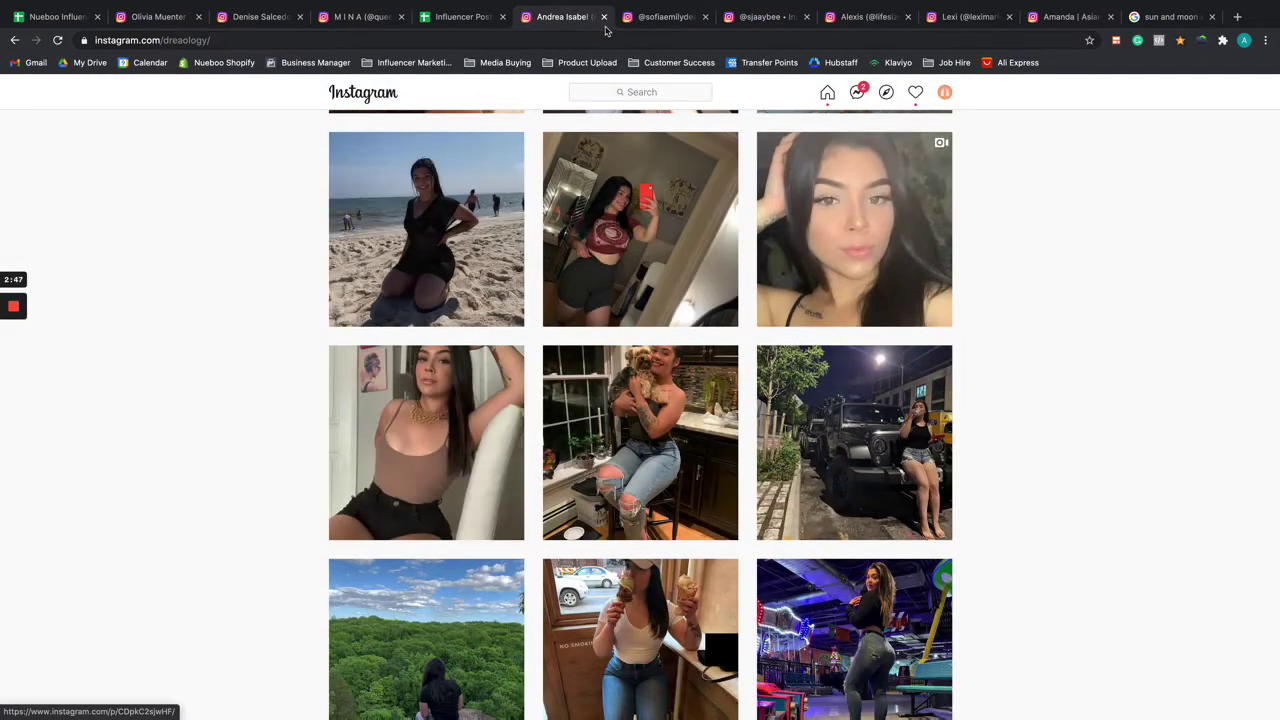
Step: Switch to the open profile of the Surrey-based influencer and examine the bio and posts as an example account
{"action": "left_click", "coordinate": [666, 18]}
{"action": "scroll", "coordinate": [640, 285], "scroll_direction": "down", "scroll_amount": 10}
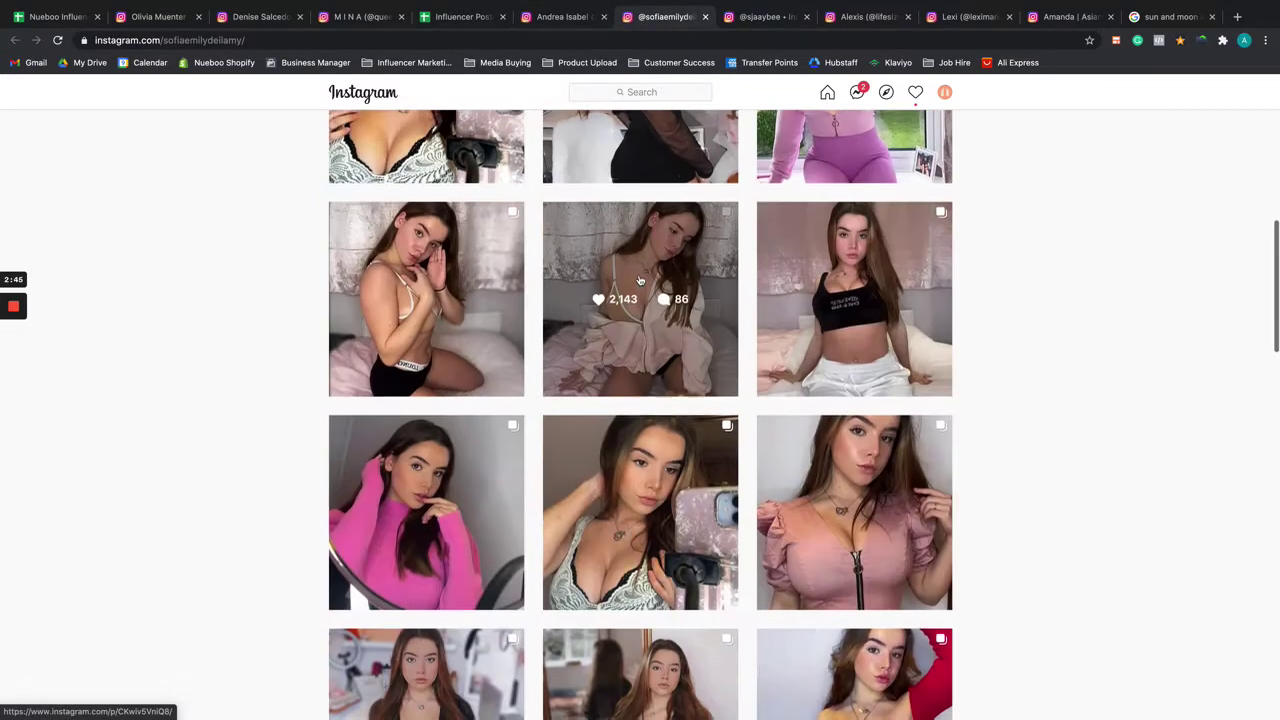
{"action": "scroll", "coordinate": [640, 280], "scroll_direction": "up", "scroll_amount": 10}
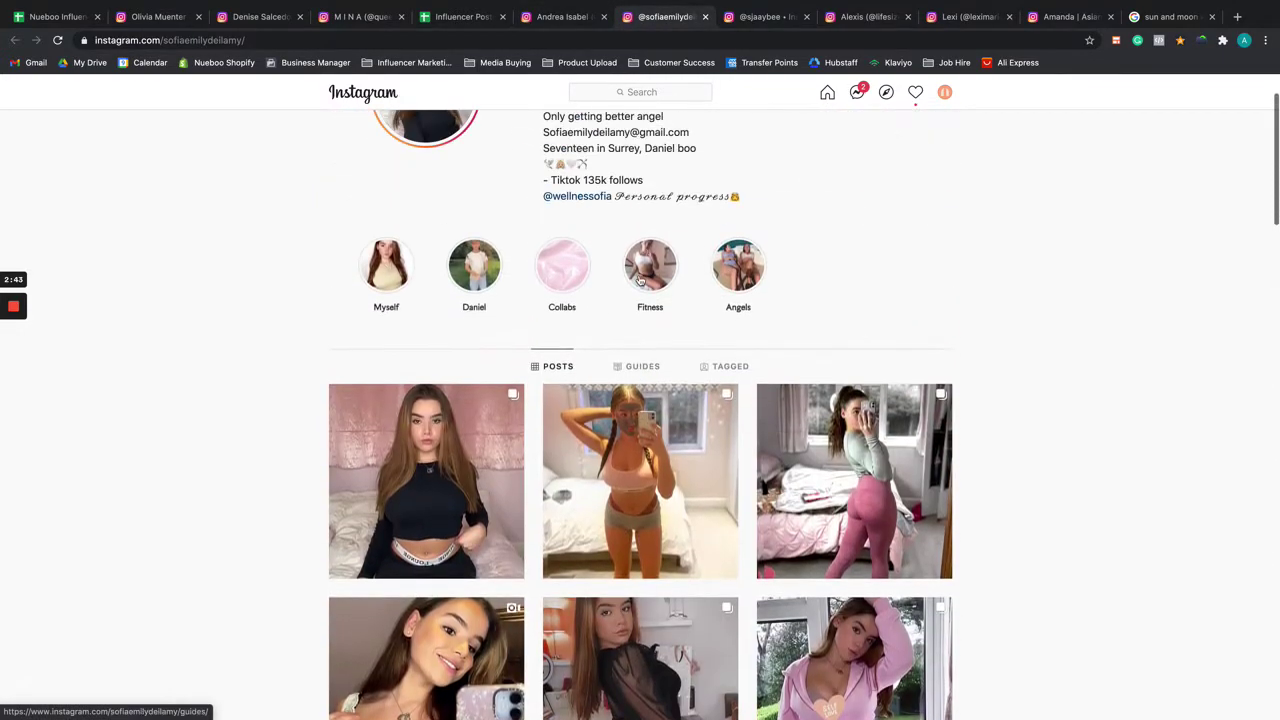
{"action": "scroll", "coordinate": [640, 280], "scroll_direction": "down", "scroll_amount": 8}
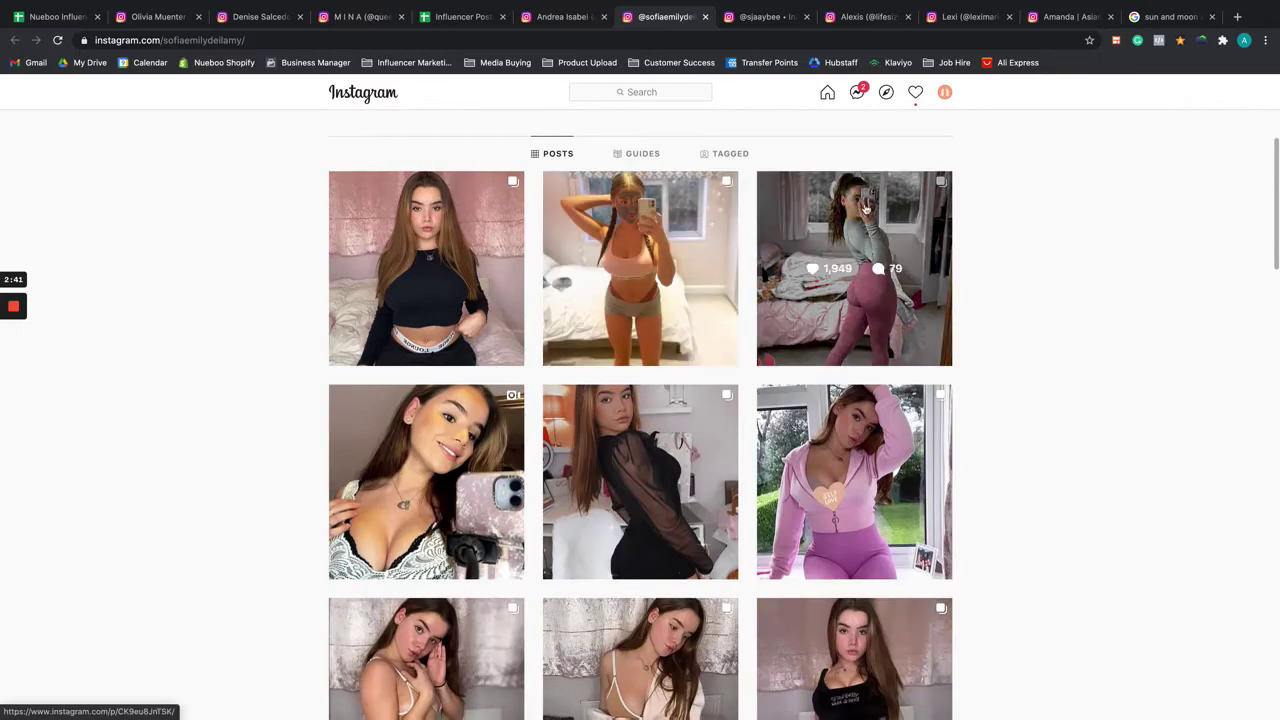
{"action": "scroll", "coordinate": [738, 375], "scroll_direction": "down", "scroll_amount": 5}
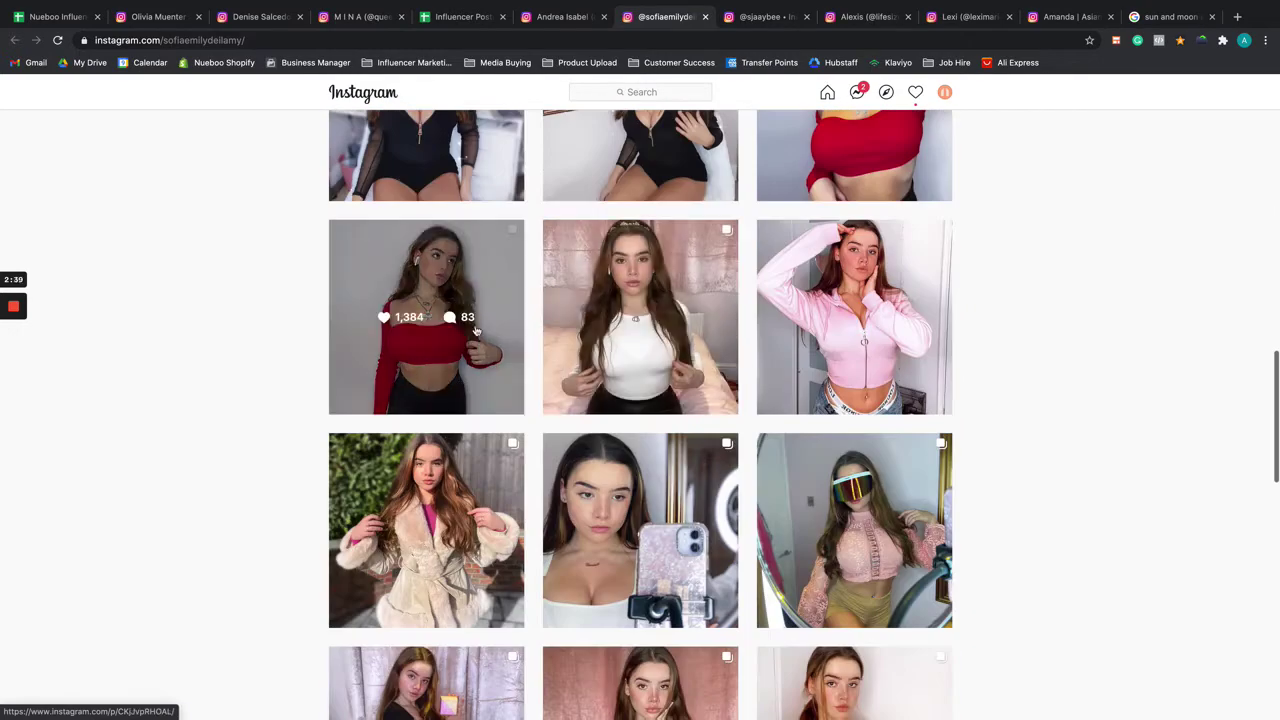
{"action": "scroll", "coordinate": [780, 300], "scroll_direction": "down", "scroll_amount": 3}
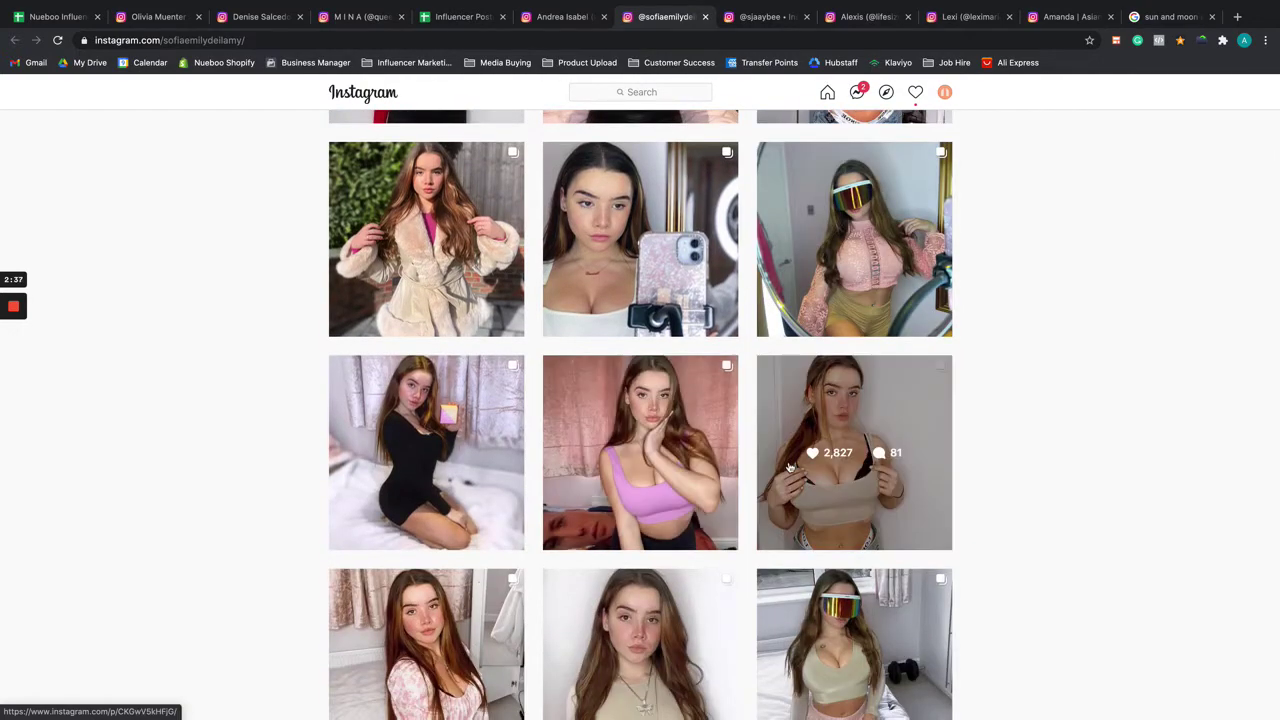
{"action": "scroll", "coordinate": [790, 468], "scroll_direction": "down", "scroll_amount": 4}
{"action": "scroll", "coordinate": [560, 388], "scroll_direction": "down", "scroll_amount": 4}
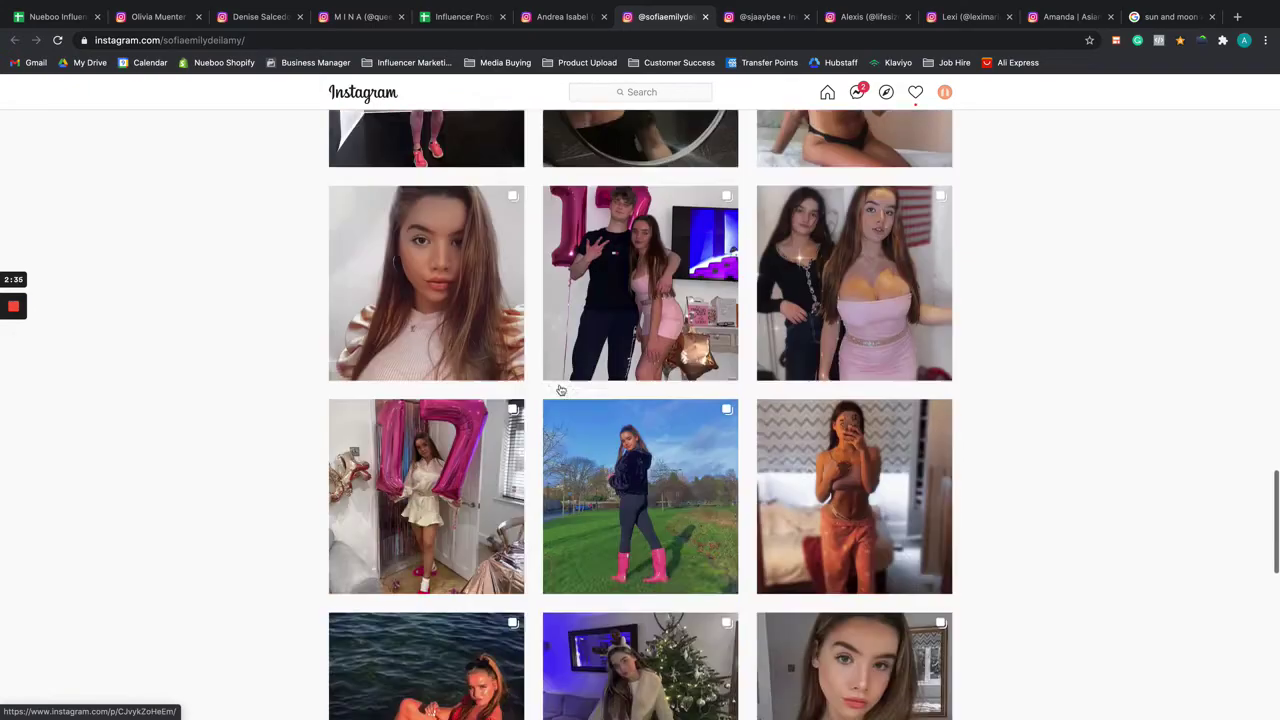
{"action": "scroll", "coordinate": [303, 363], "scroll_direction": "down", "scroll_amount": 4}
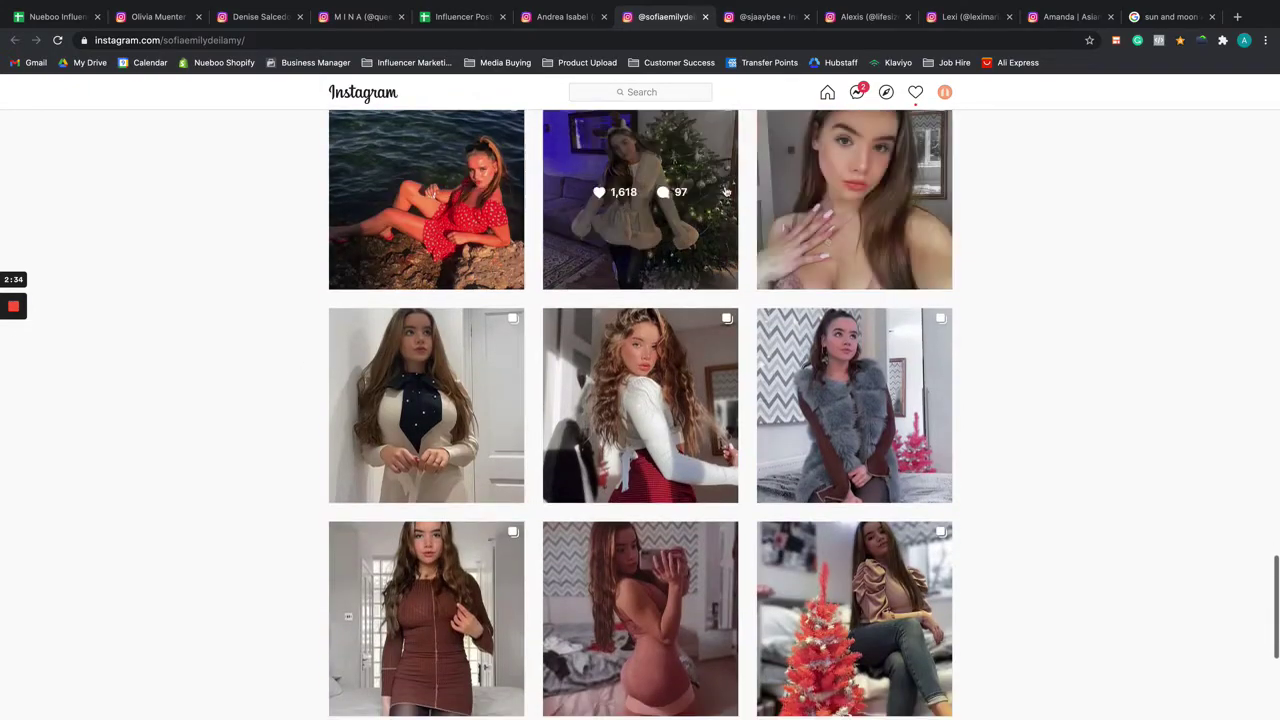
{"action": "scroll", "coordinate": [303, 363], "scroll_direction": "down", "scroll_amount": 5}
{"action": "left_click", "coordinate": [761, 17]}
{"action": "scroll", "coordinate": [677, 257], "scroll_direction": "up", "scroll_amount": 10}
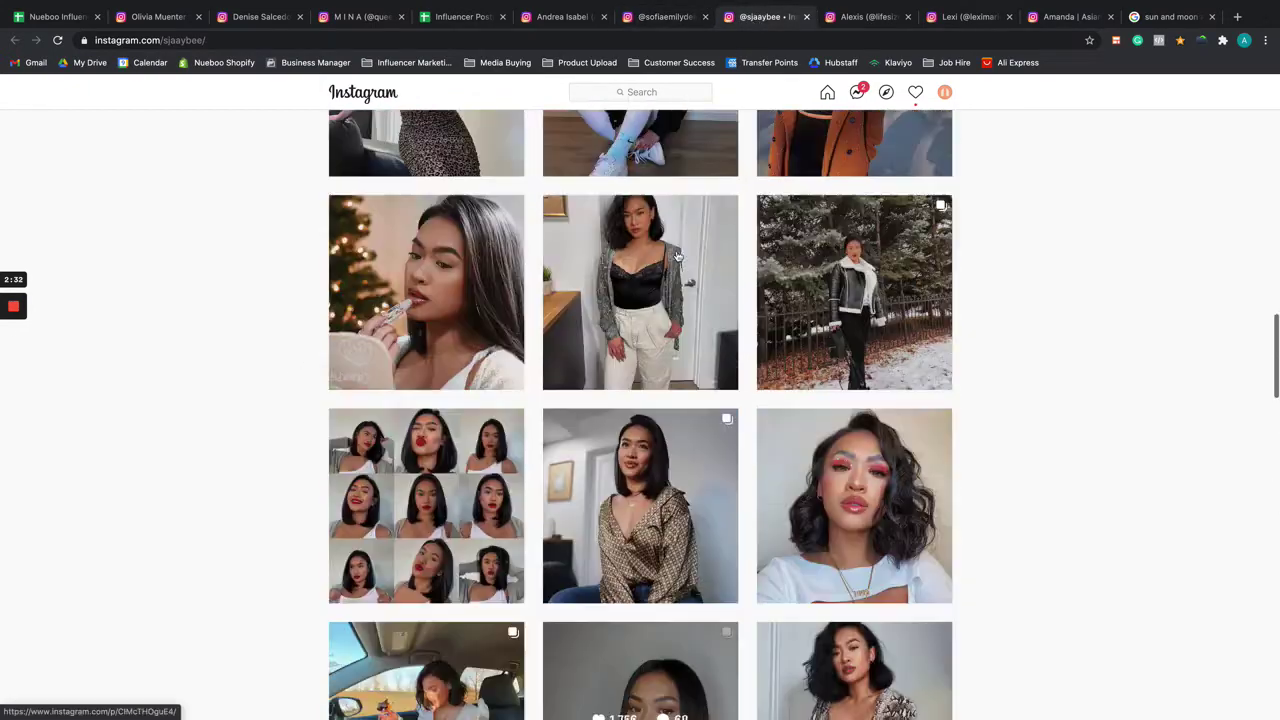
{"action": "scroll", "coordinate": [876, 362], "scroll_direction": "down", "scroll_amount": 2}
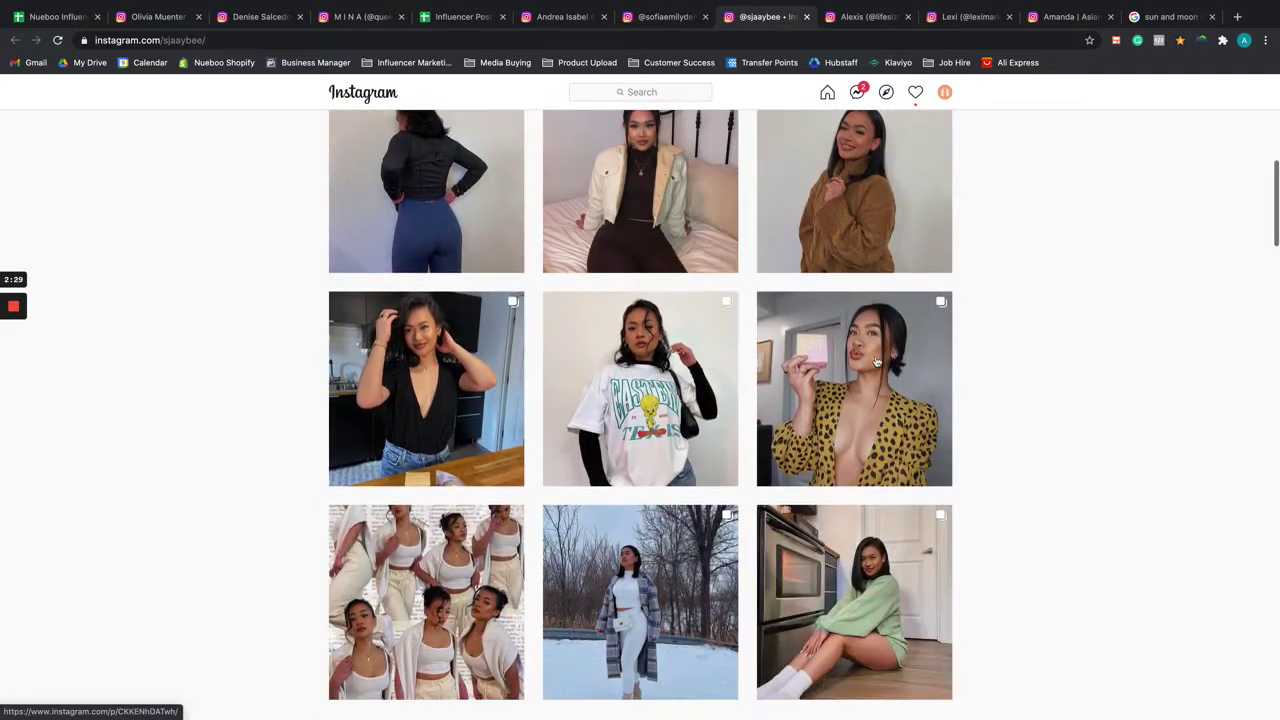
{"action": "left_click", "coordinate": [899, 449]}
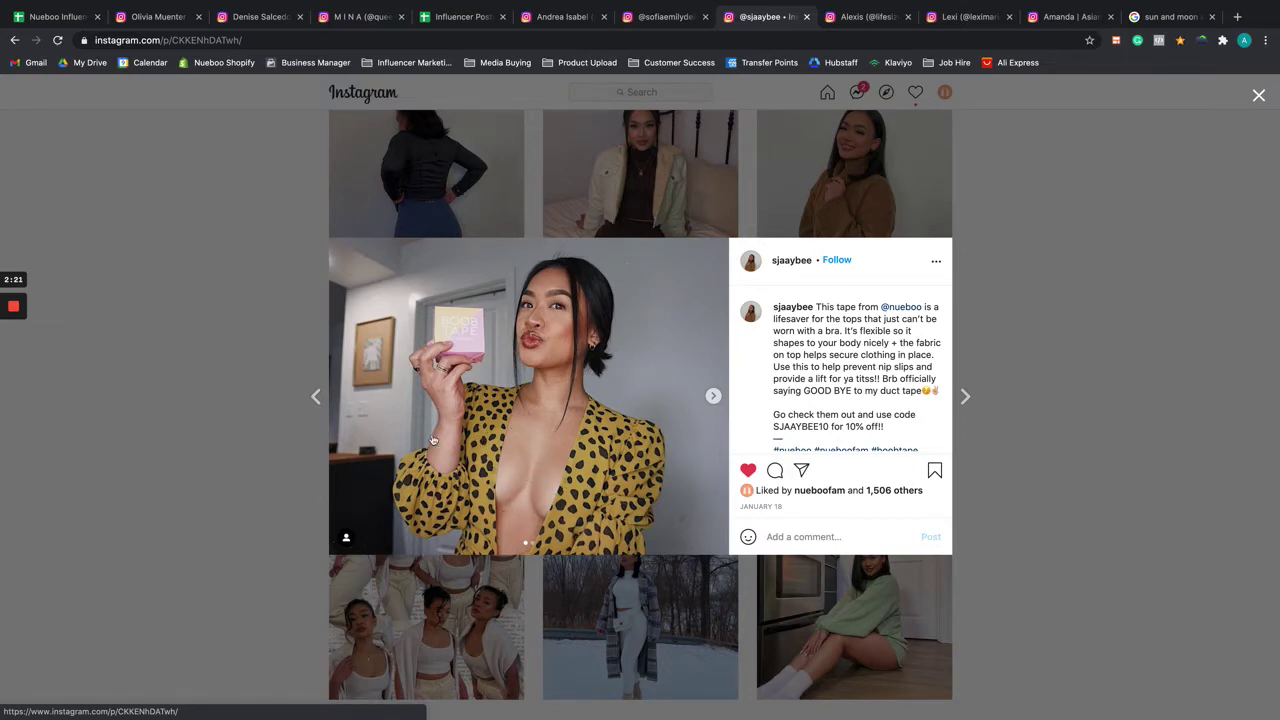
{"action": "left_click", "coordinate": [181, 389]}
{"action": "scroll", "coordinate": [170, 389], "scroll_direction": "down", "scroll_amount": 15}
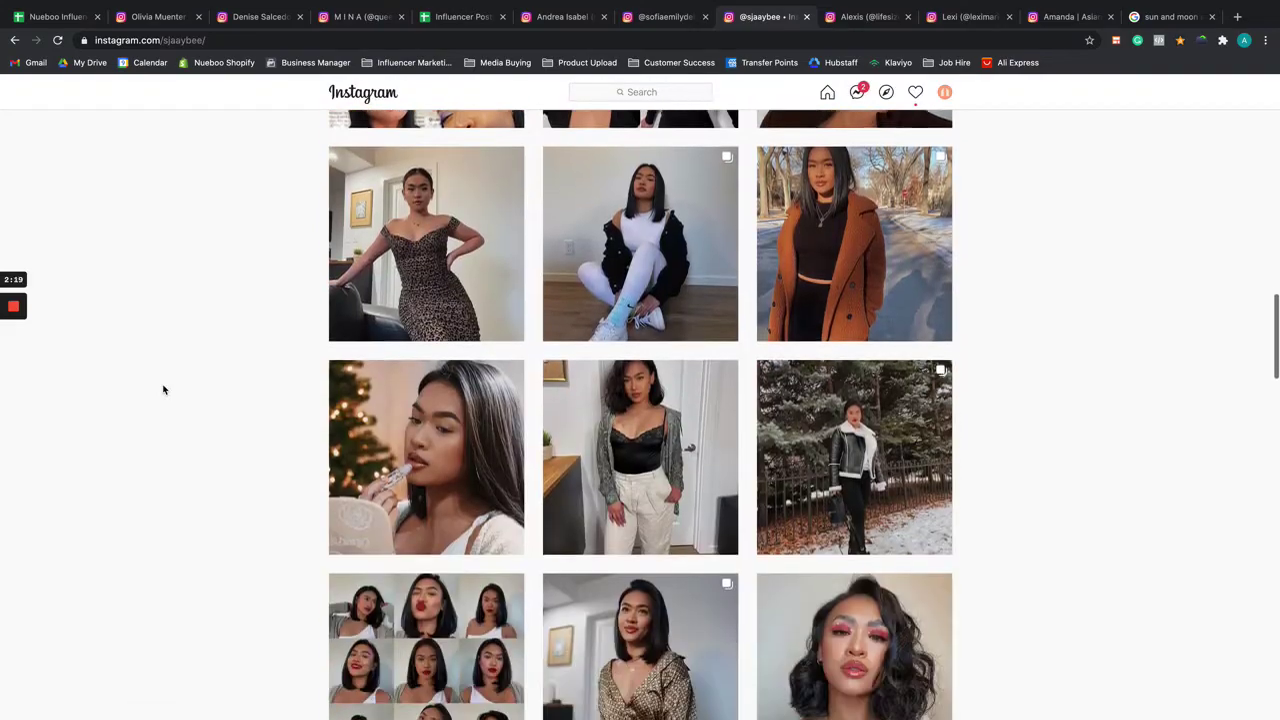
{"action": "scroll", "coordinate": [163, 389], "scroll_direction": "up", "scroll_amount": 15}
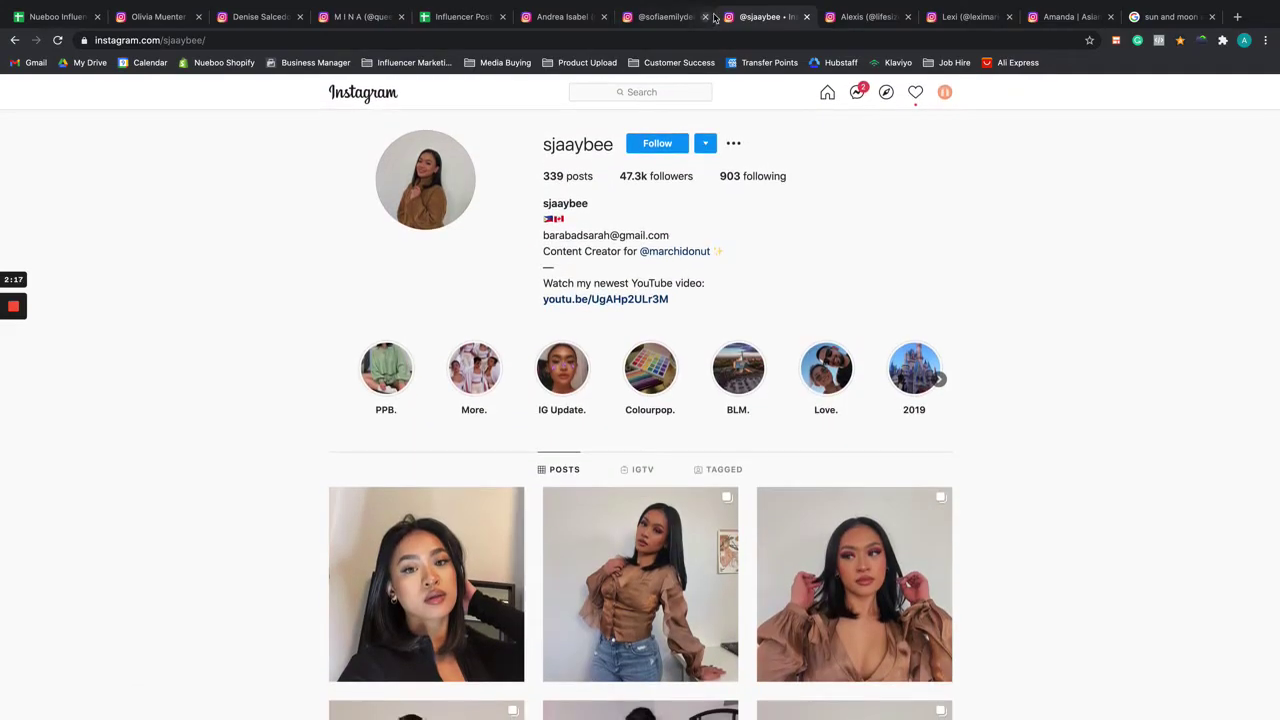
{"action": "left_click", "coordinate": [882, 17]}
{"action": "scroll", "coordinate": [422, 328], "scroll_direction": "down", "scroll_amount": 6}
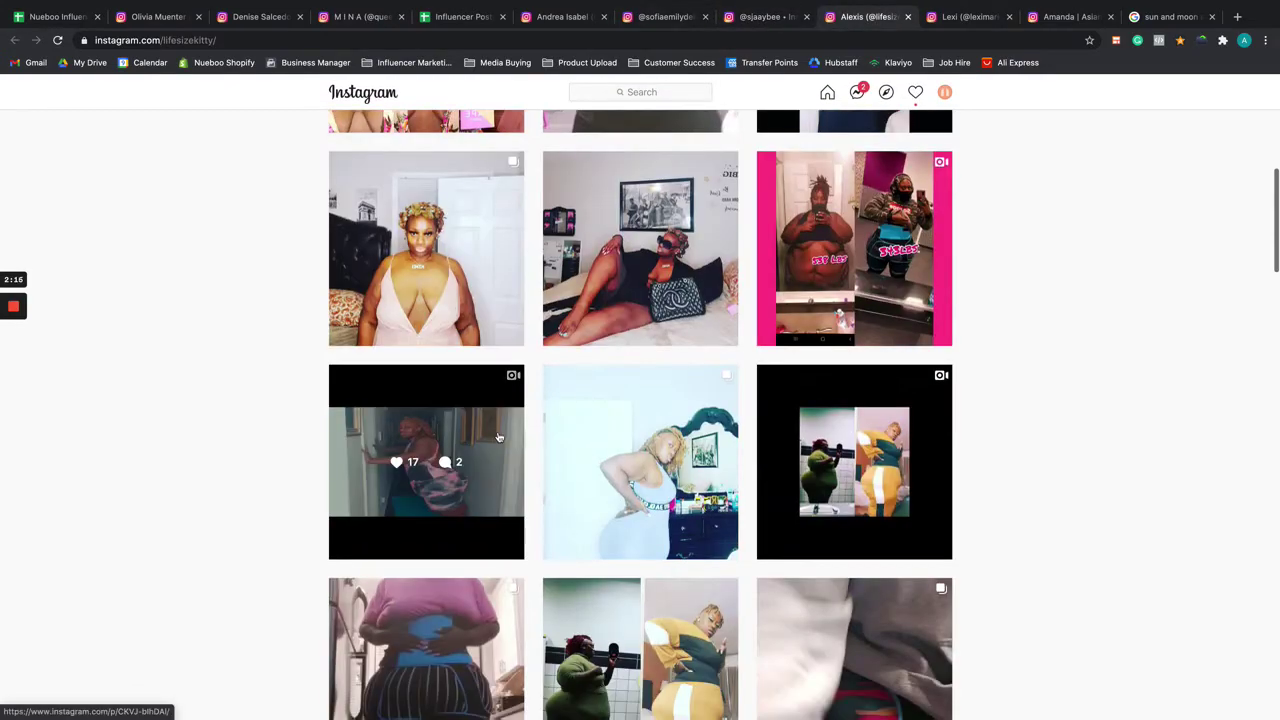
{"action": "scroll", "coordinate": [422, 328], "scroll_direction": "up", "scroll_amount": 1}
{"action": "scroll", "coordinate": [422, 328], "scroll_direction": "up", "scroll_amount": 1}
{"action": "scroll", "coordinate": [560, 230], "scroll_direction": "down", "scroll_amount": 3}
{"action": "scroll", "coordinate": [680, 150], "scroll_direction": "up", "scroll_amount": 1}
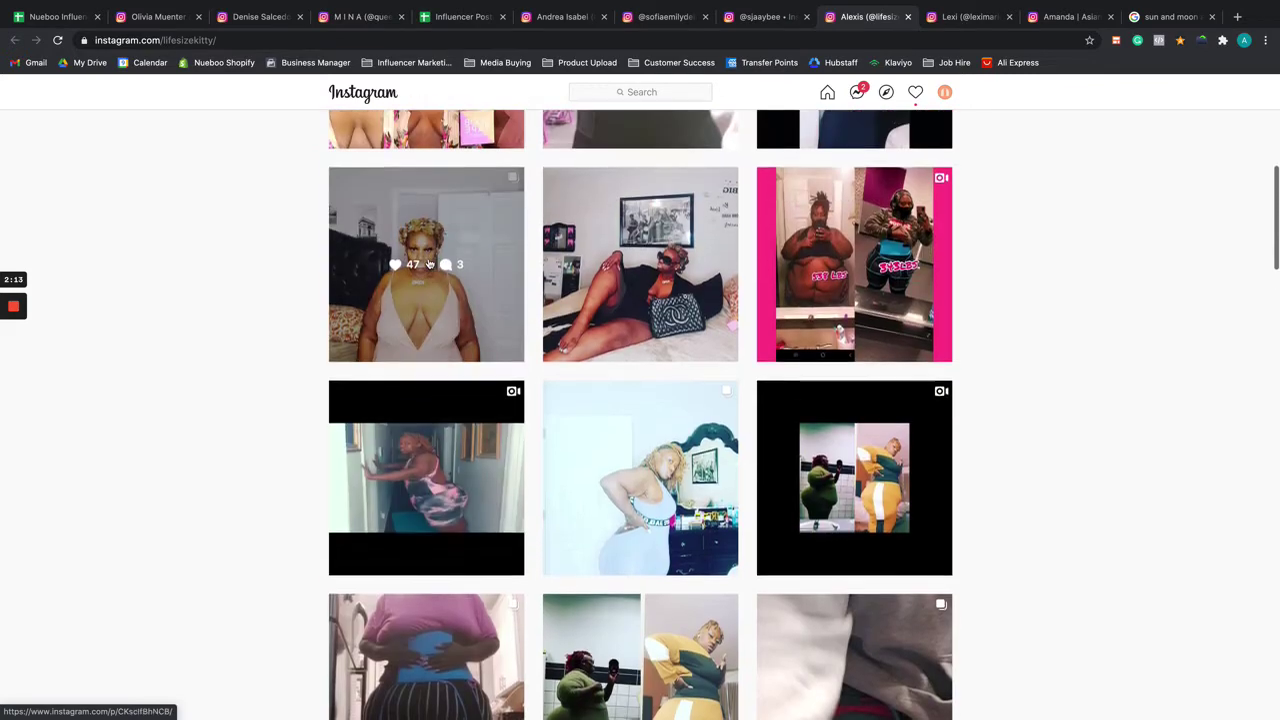
{"action": "scroll", "coordinate": [458, 316], "scroll_direction": "up", "scroll_amount": 1}
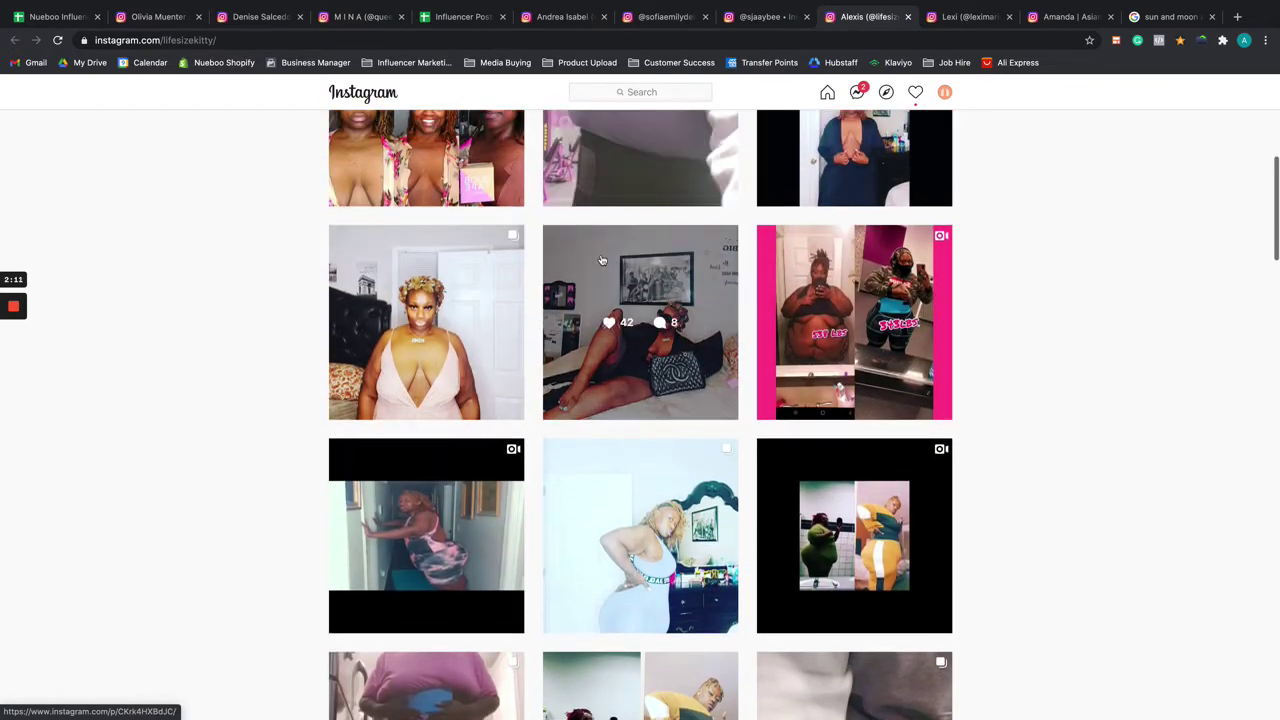
{"action": "scroll", "coordinate": [458, 316], "scroll_direction": "down", "scroll_amount": 5}
{"action": "scroll", "coordinate": [420, 350], "scroll_direction": "up", "scroll_amount": 6}
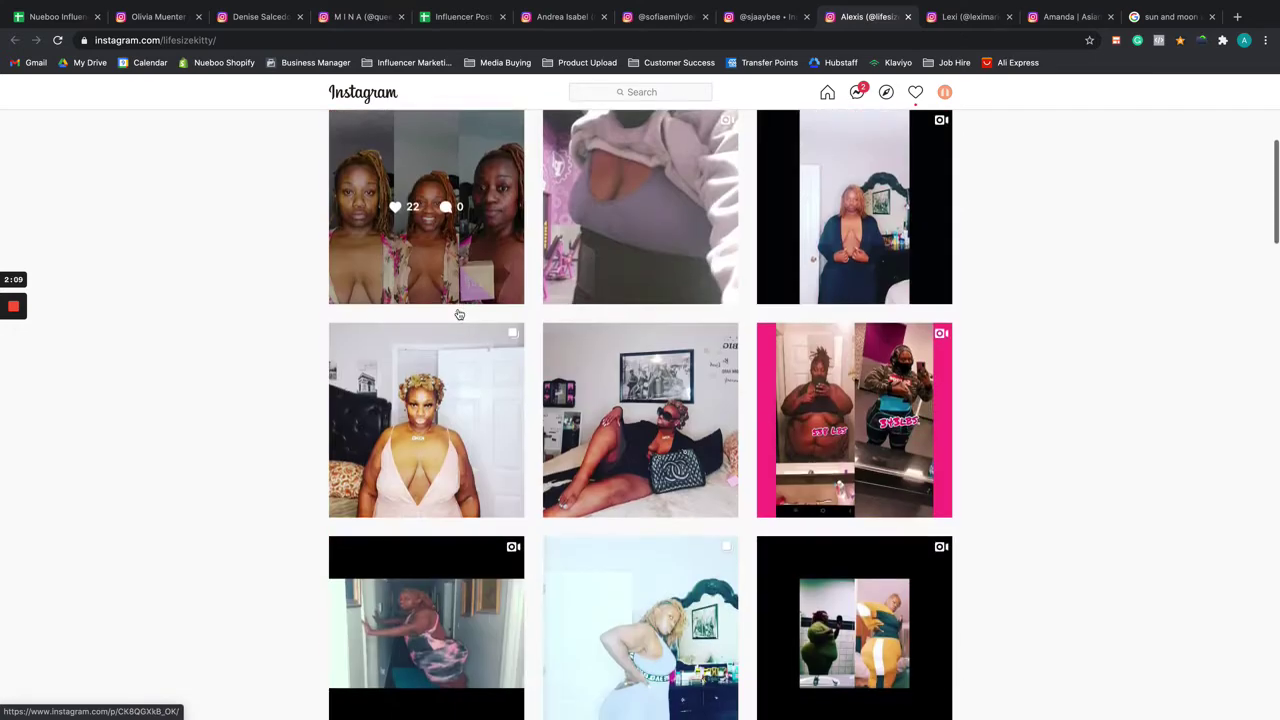
{"action": "scroll", "coordinate": [387, 381], "scroll_direction": "down", "scroll_amount": 2}
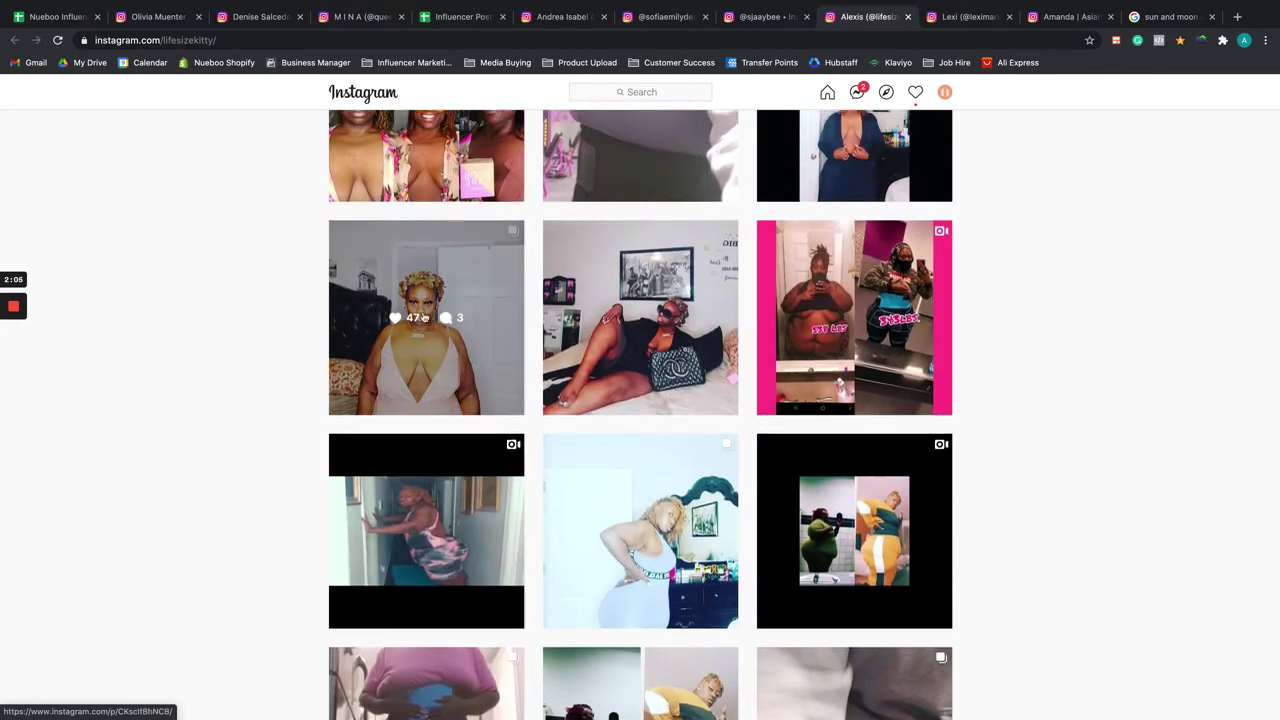
{"action": "scroll", "coordinate": [390, 383], "scroll_direction": "up", "scroll_amount": 3}
{"action": "scroll", "coordinate": [398, 480], "scroll_direction": "down", "scroll_amount": 2}
{"action": "scroll", "coordinate": [398, 509], "scroll_direction": "down", "scroll_amount": 20}
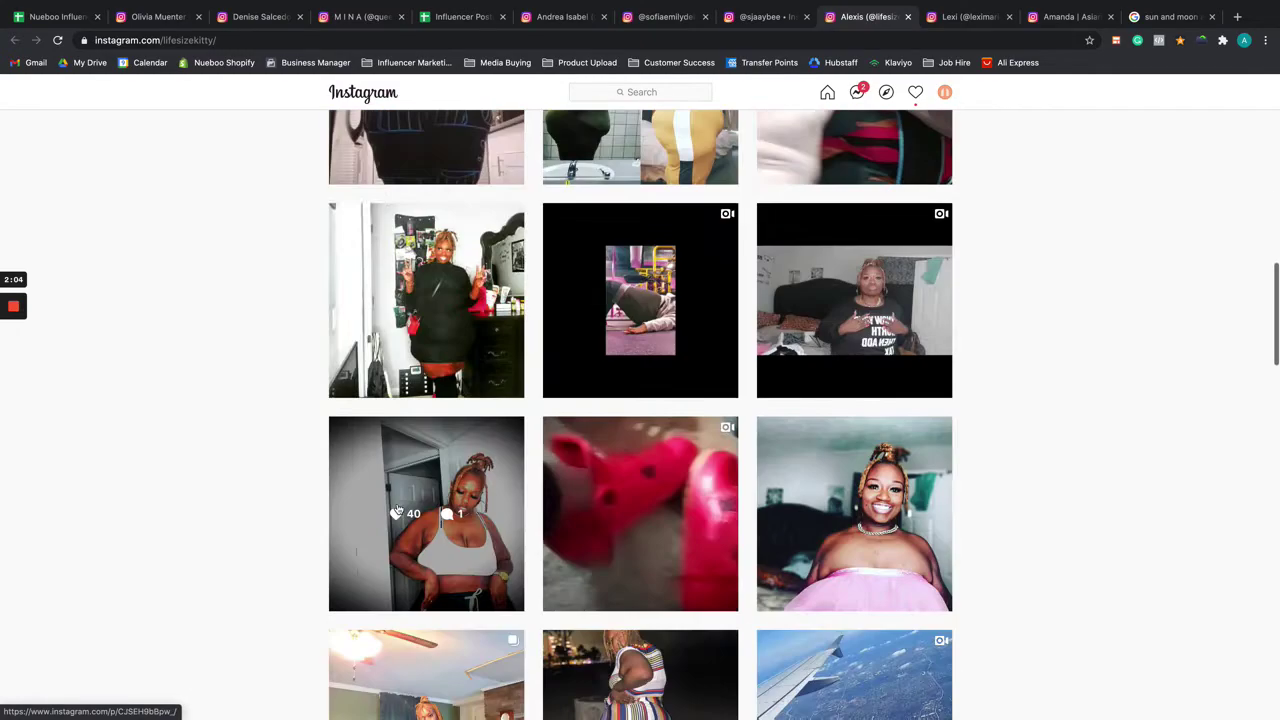
{"action": "scroll", "coordinate": [398, 509], "scroll_direction": "up", "scroll_amount": 20}
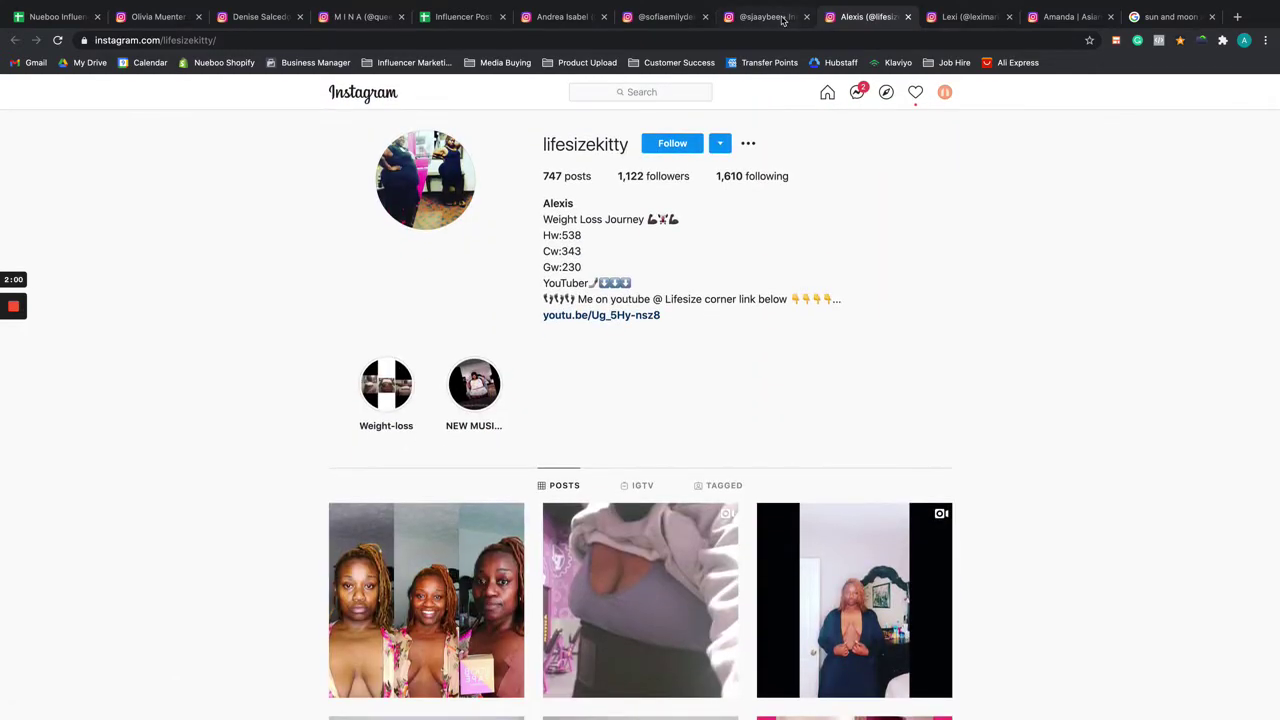
Step: Switch to the open profile of the Miami & Orlando influencer and examine the bio and most recent posts
{"action": "left_click", "coordinate": [960, 17]}
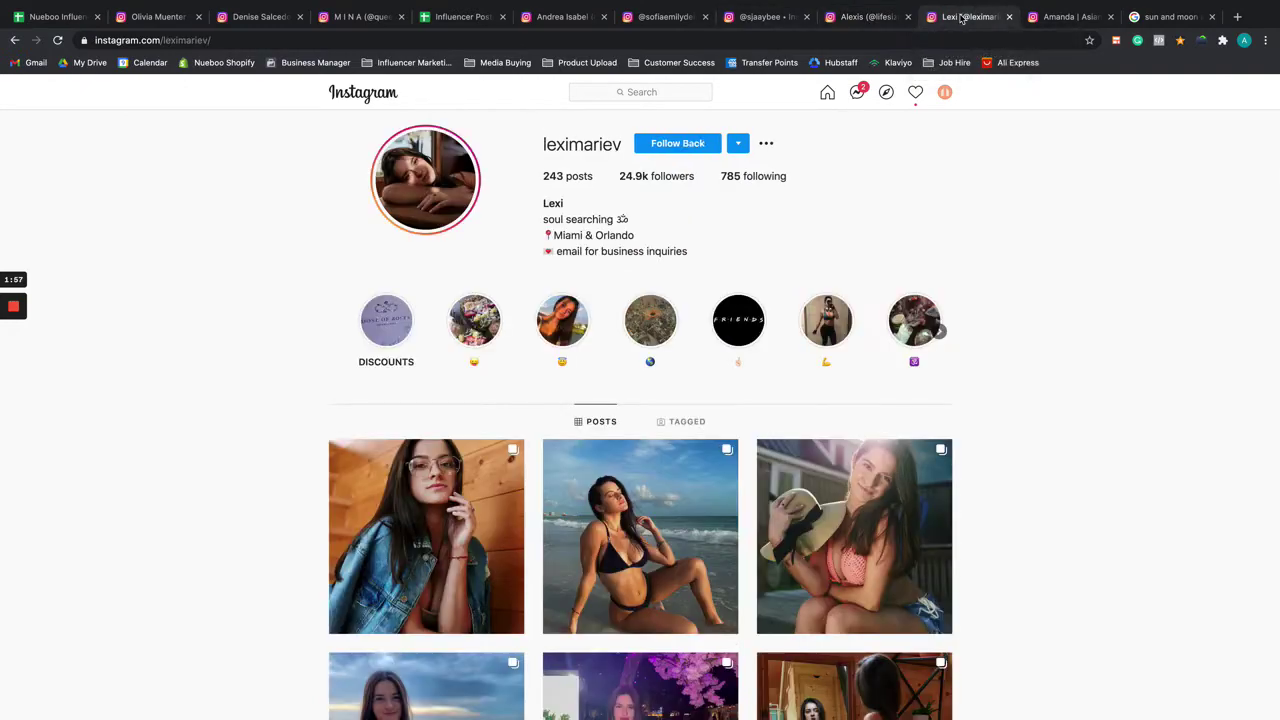
{"action": "scroll", "coordinate": [700, 420], "scroll_direction": "down", "scroll_amount": 5}
{"action": "scroll", "coordinate": [640, 450], "scroll_direction": "up", "scroll_amount": 5}
{"action": "scroll", "coordinate": [614, 500], "scroll_direction": "down", "scroll_amount": 7}
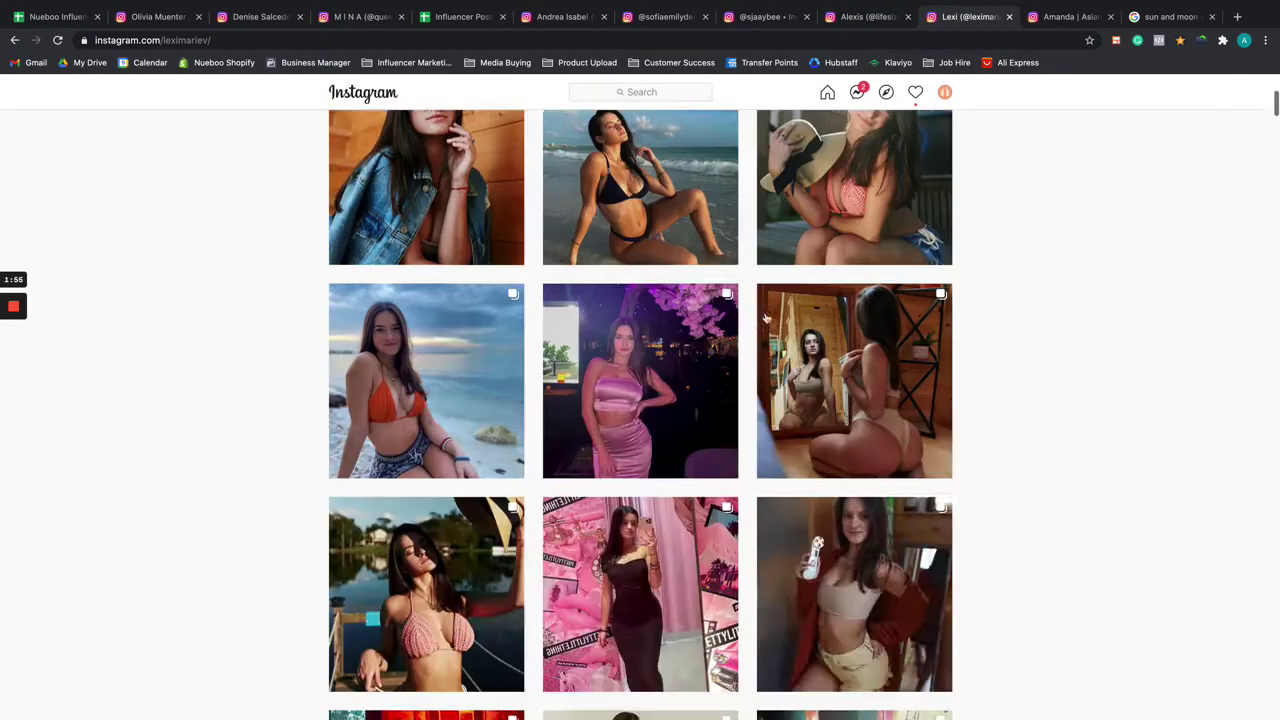
{"action": "scroll", "coordinate": [700, 330], "scroll_direction": "up", "scroll_amount": 6}
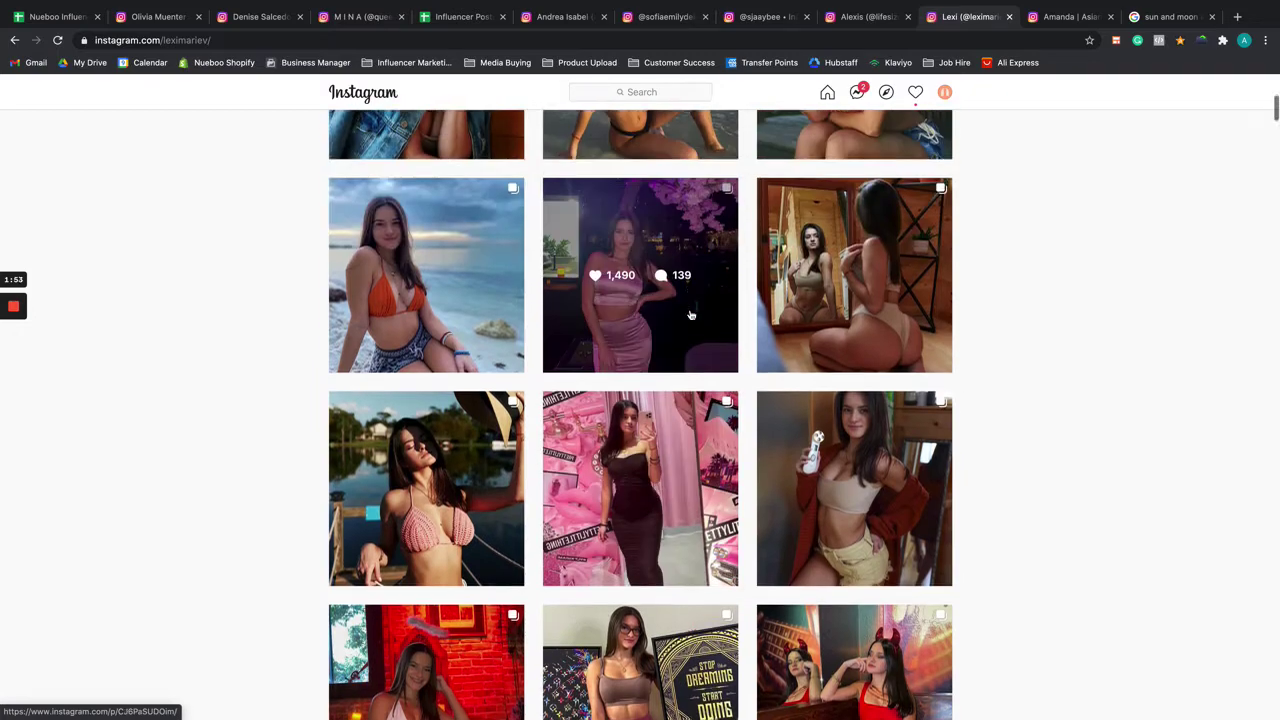
{"action": "scroll", "coordinate": [730, 368], "scroll_direction": "down", "scroll_amount": 3}
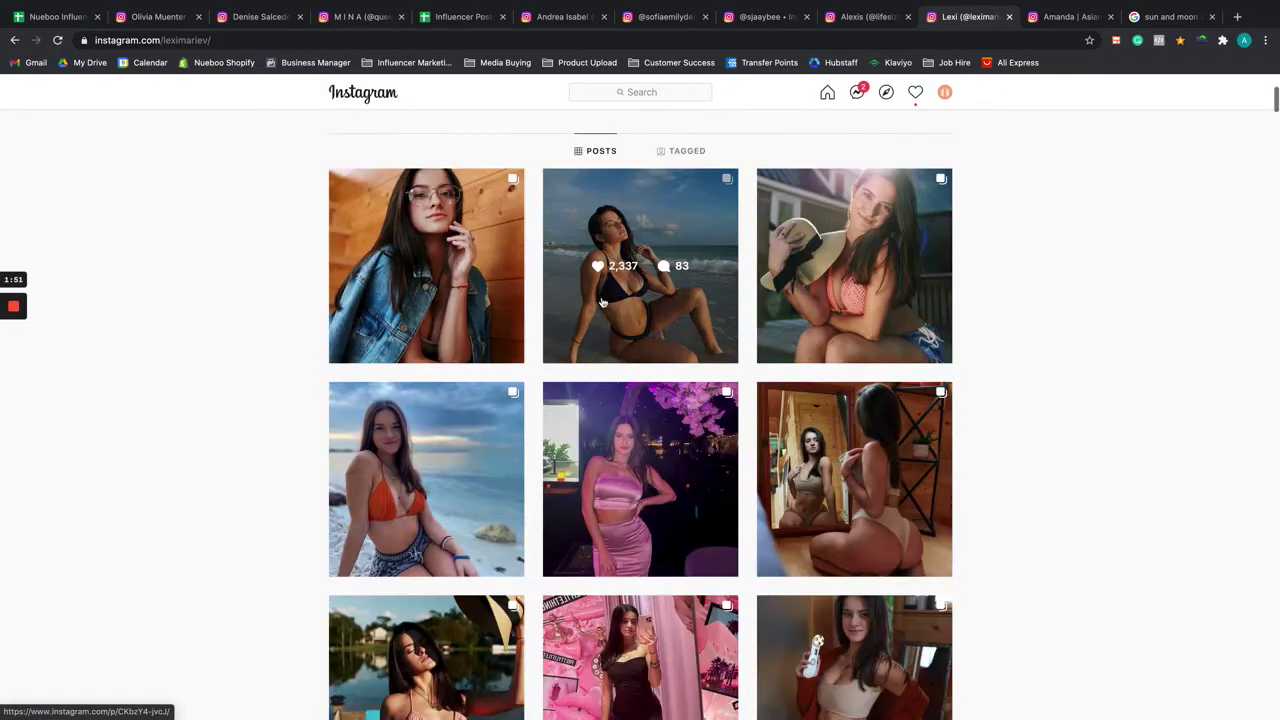
Step: View the Miami & Orlando influencer's St. Pete Beach bikini post, close it, and look through the older posts
{"action": "left_click", "coordinate": [665, 328]}
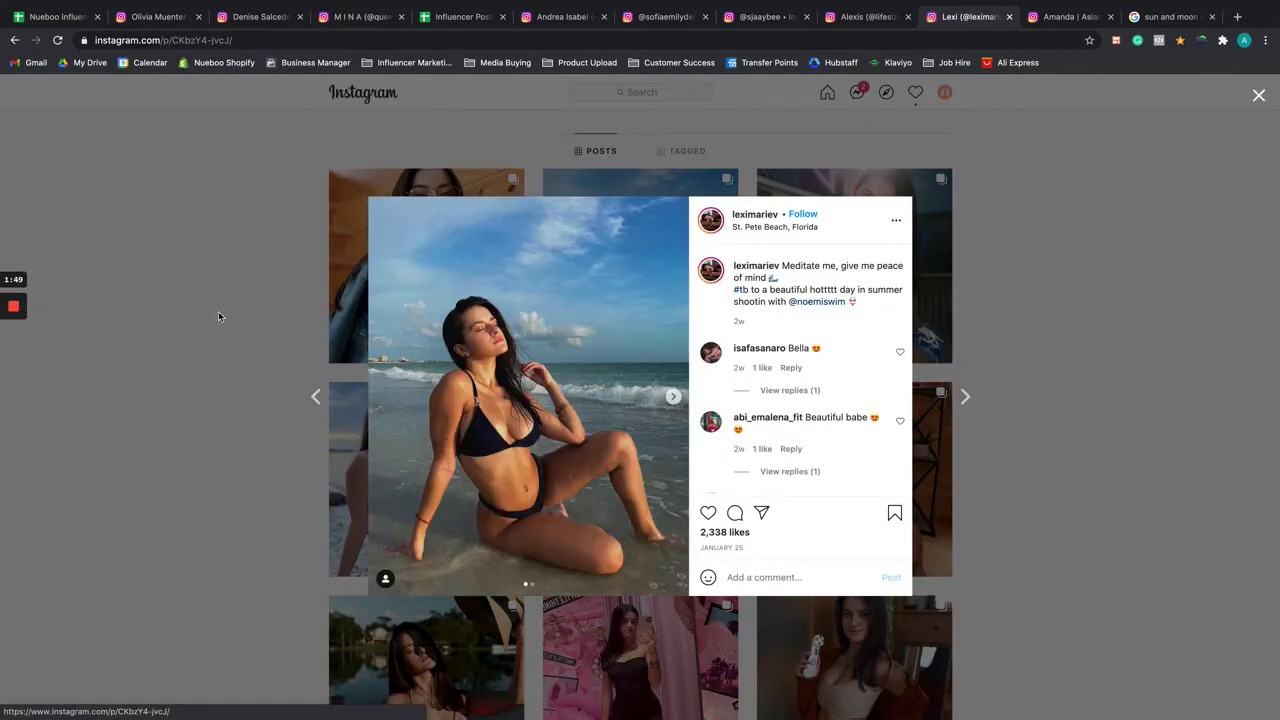
{"action": "left_click", "coordinate": [218, 310]}
{"action": "scroll", "coordinate": [311, 496], "scroll_direction": "down", "scroll_amount": 2}
{"action": "scroll", "coordinate": [311, 496], "scroll_direction": "down", "scroll_amount": 10}
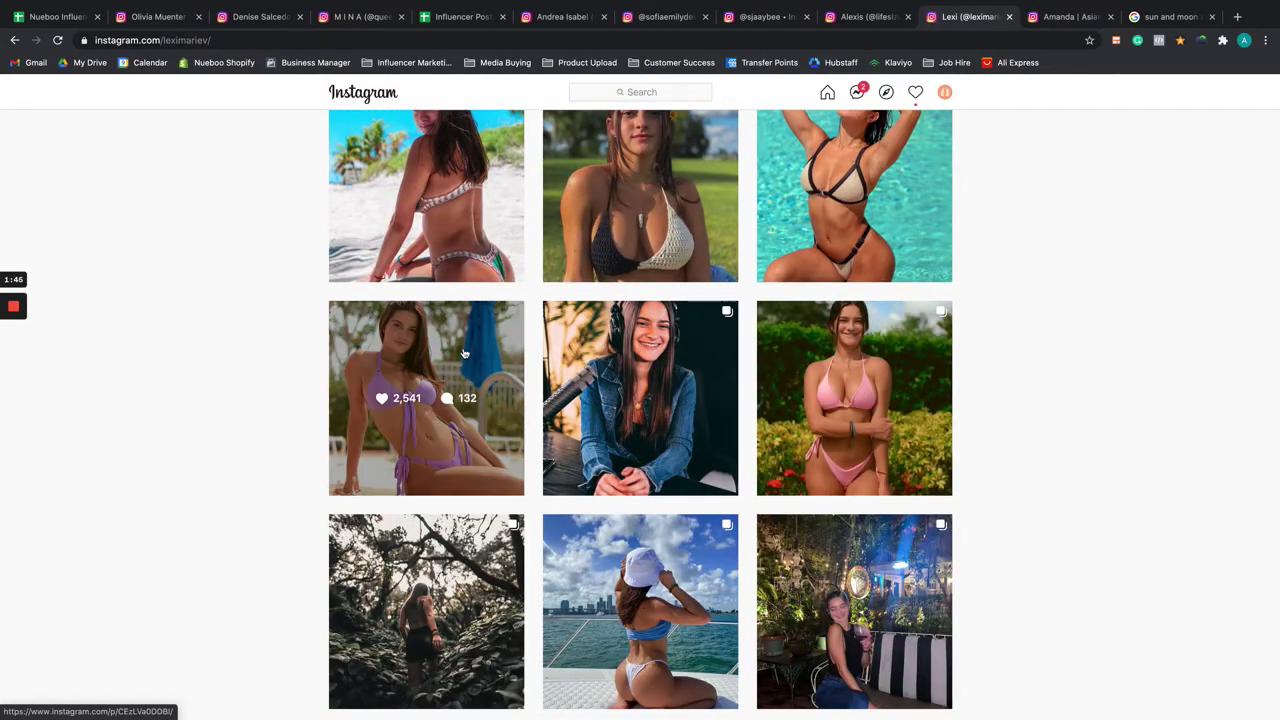
Step: Look further through the Miami & Orlando influencer's older and recent posts, and return to the bio and follower count
{"action": "scroll", "coordinate": [440, 380], "scroll_direction": "down", "scroll_amount": 8}
{"action": "scroll", "coordinate": [461, 364], "scroll_direction": "down", "scroll_amount": 5}
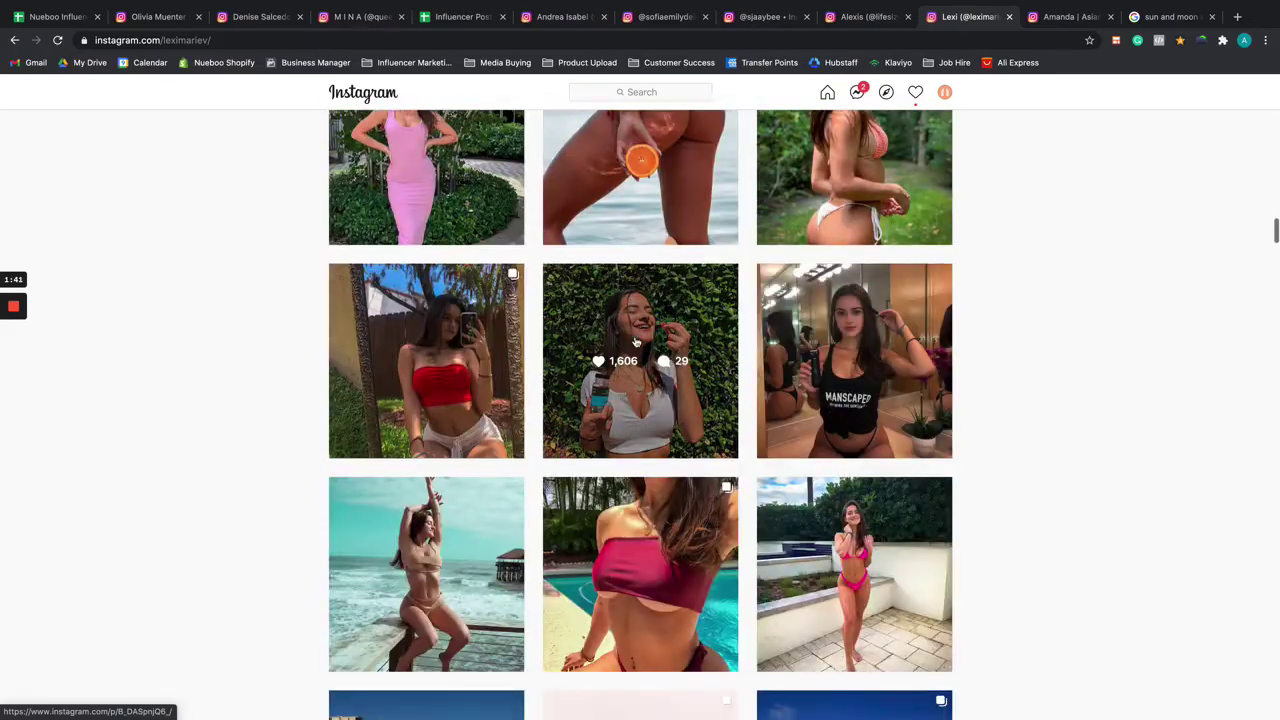
{"action": "scroll", "coordinate": [629, 357], "scroll_direction": "up", "scroll_amount": 15}
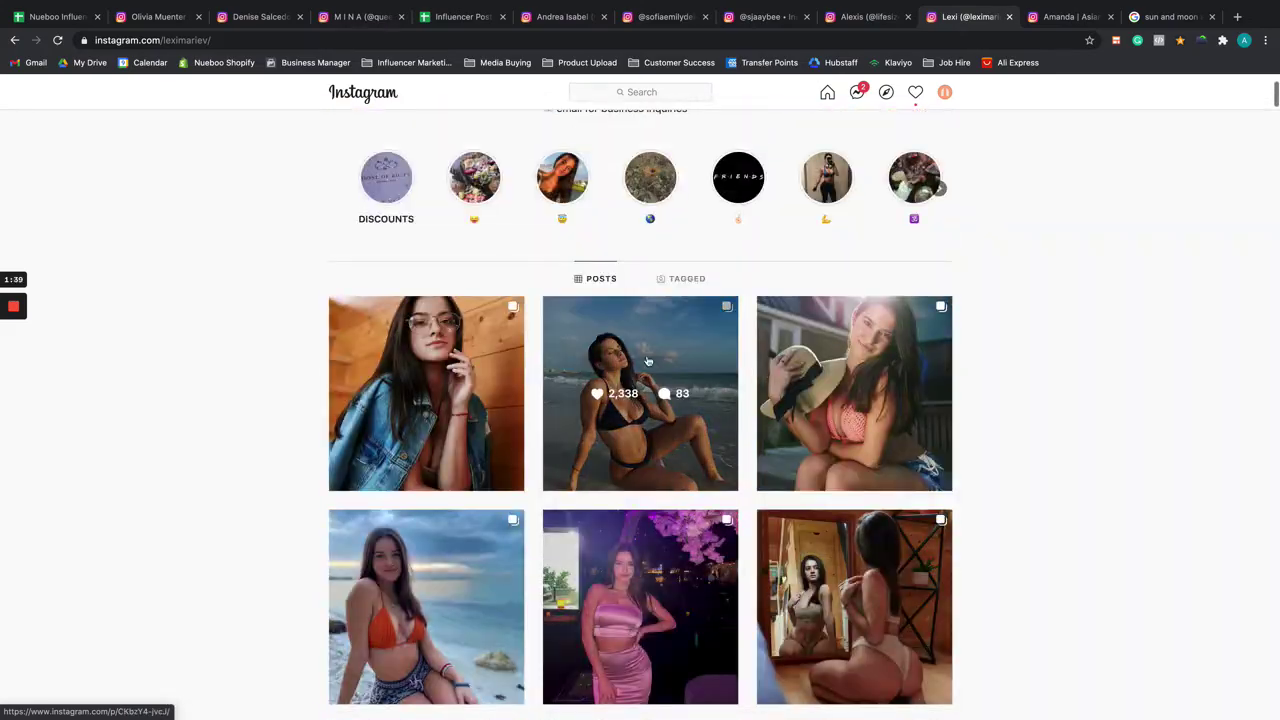
{"action": "scroll", "coordinate": [647, 360], "scroll_direction": "up", "scroll_amount": 3}
{"action": "scroll", "coordinate": [690, 360], "scroll_direction": "down", "scroll_amount": 5}
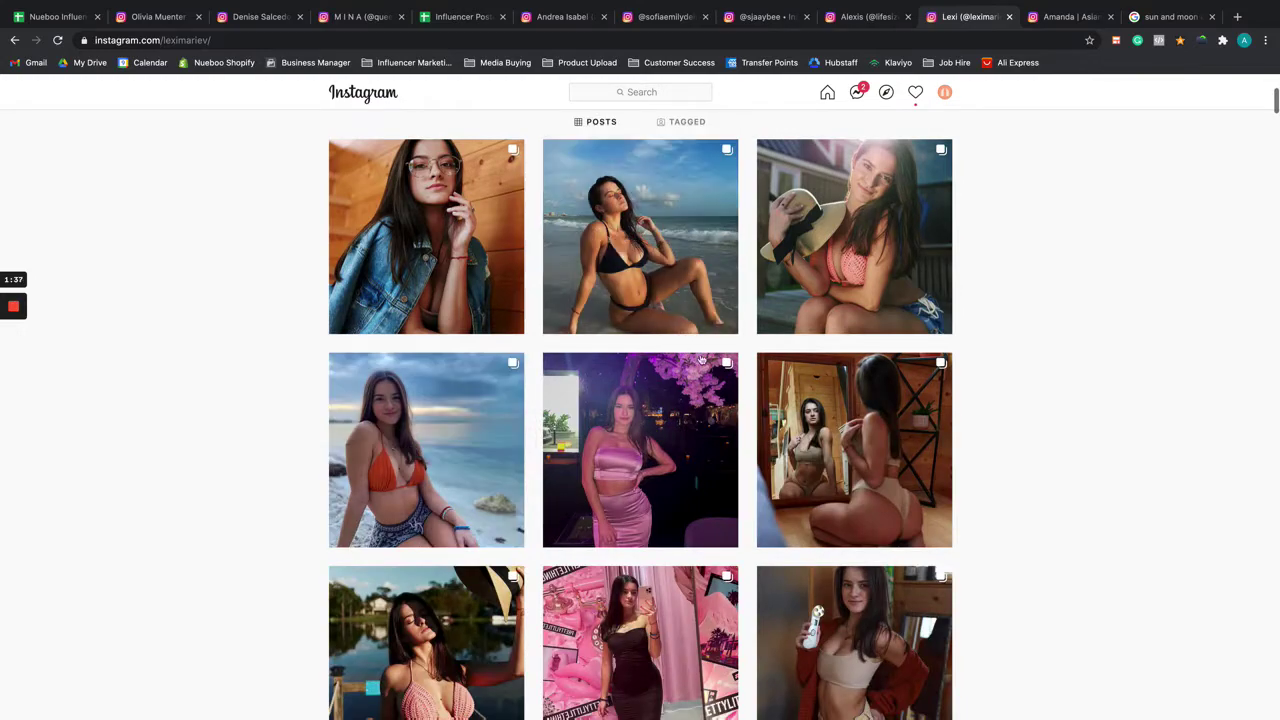
{"action": "scroll", "coordinate": [701, 360], "scroll_direction": "down", "scroll_amount": 3}
{"action": "scroll", "coordinate": [660, 280], "scroll_direction": "up", "scroll_amount": 10}
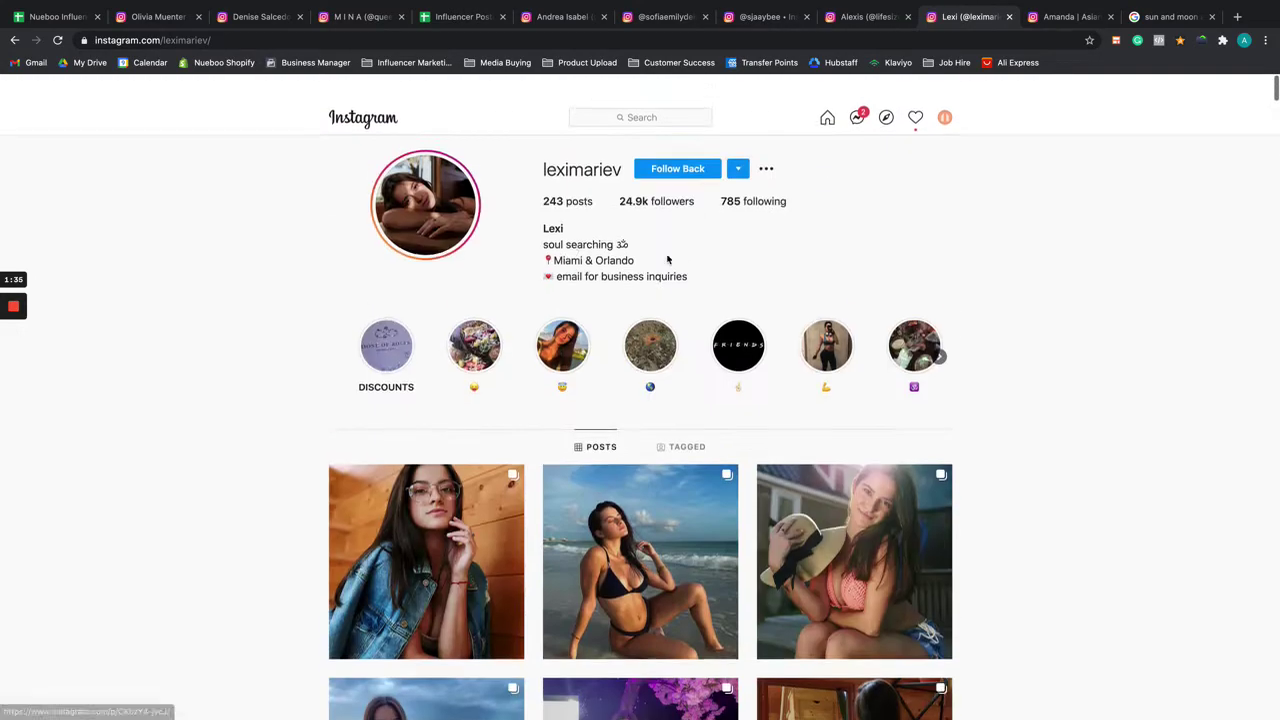
Step: Check the Miami & Orlando influencer's follower count against the profile and review the style of the posts once more
{"action": "scroll", "coordinate": [643, 500], "scroll_direction": "down", "scroll_amount": 2}
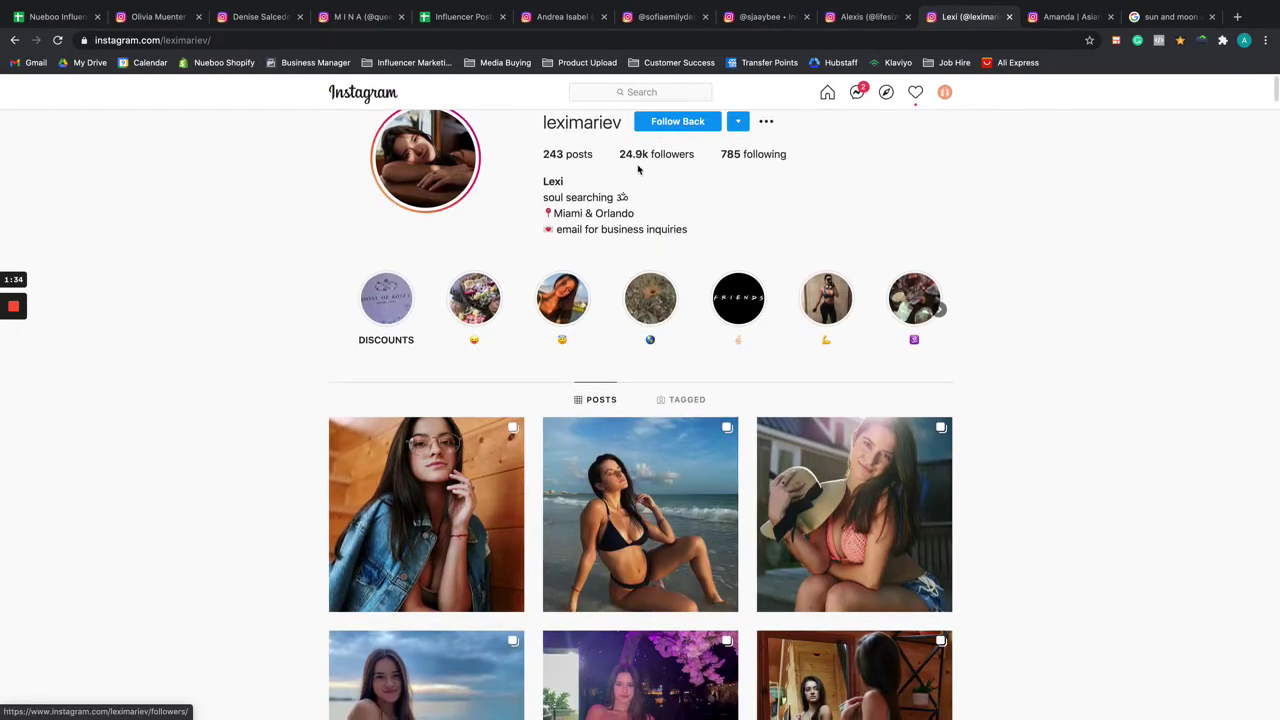
{"action": "scroll", "coordinate": [641, 228], "scroll_direction": "down", "scroll_amount": 1}
{"action": "scroll", "coordinate": [624, 385], "scroll_direction": "down", "scroll_amount": 5}
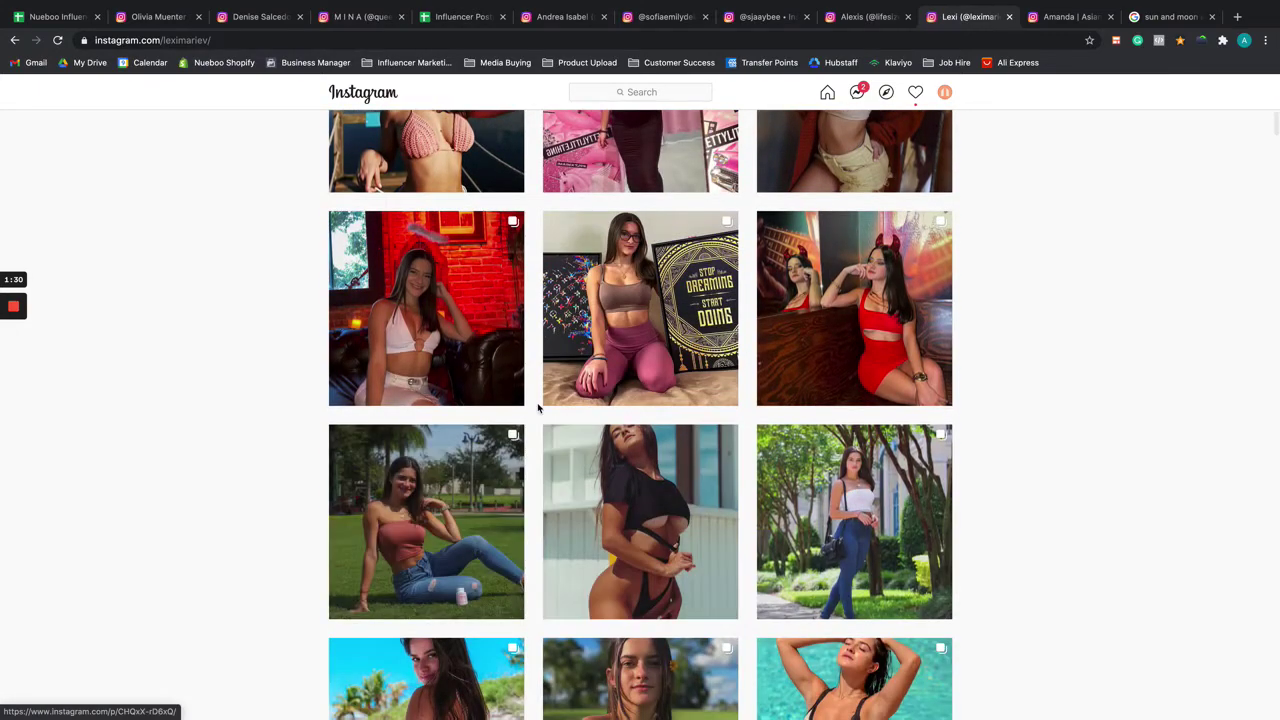
{"action": "scroll", "coordinate": [538, 408], "scroll_direction": "down", "scroll_amount": 6}
{"action": "scroll", "coordinate": [570, 282], "scroll_direction": "down", "scroll_amount": 9}
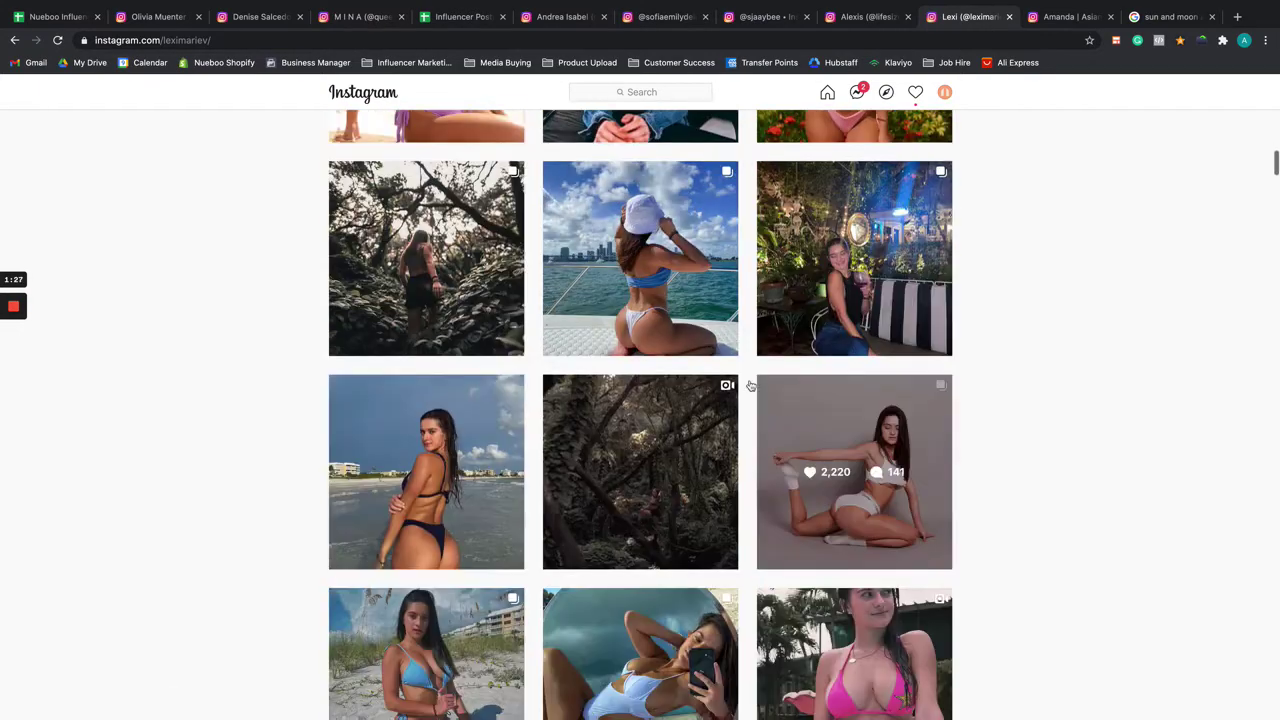
{"action": "scroll", "coordinate": [748, 320], "scroll_direction": "down", "scroll_amount": 4}
{"action": "scroll", "coordinate": [650, 259], "scroll_direction": "up", "scroll_amount": 20}
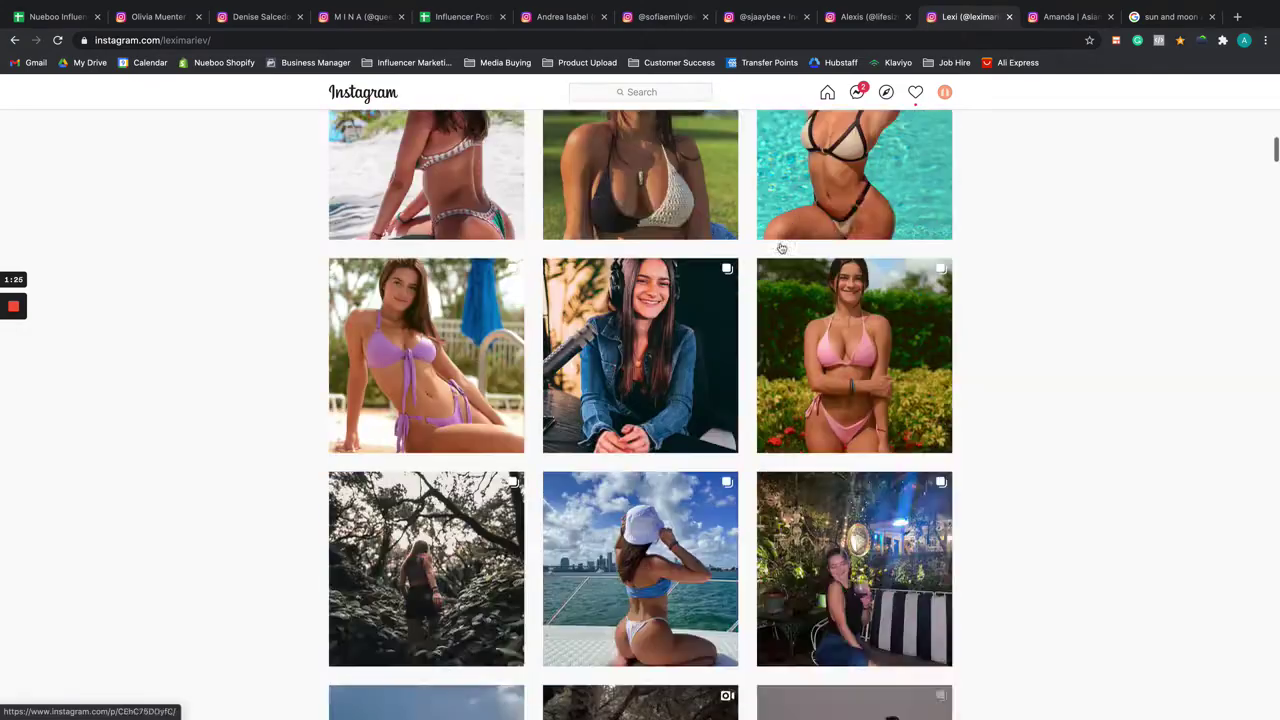
{"action": "scroll", "coordinate": [634, 401], "scroll_direction": "up", "scroll_amount": 2}
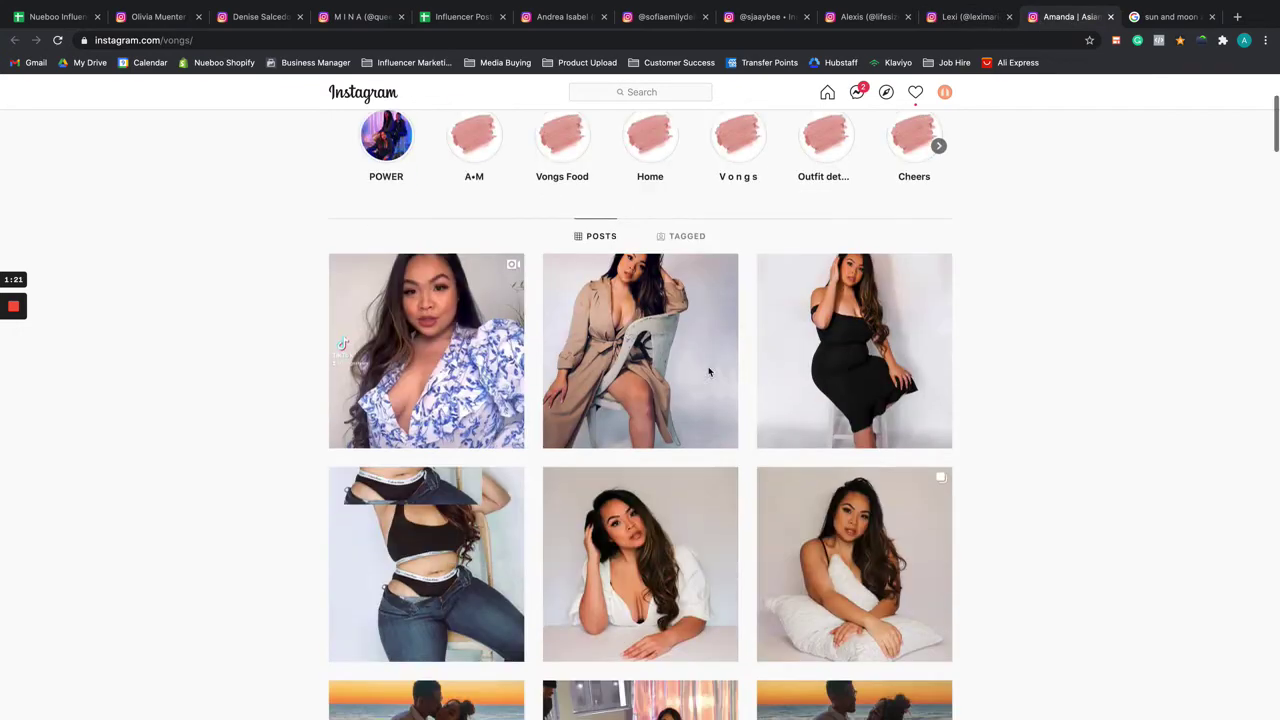
Step: Examine the Asian Curvy Fashion profile's posts from newest to older ones, and its bio and follower count
{"action": "scroll", "coordinate": [600, 352], "scroll_direction": "down", "scroll_amount": 1}
{"action": "scroll", "coordinate": [762, 356], "scroll_direction": "up", "scroll_amount": 2}
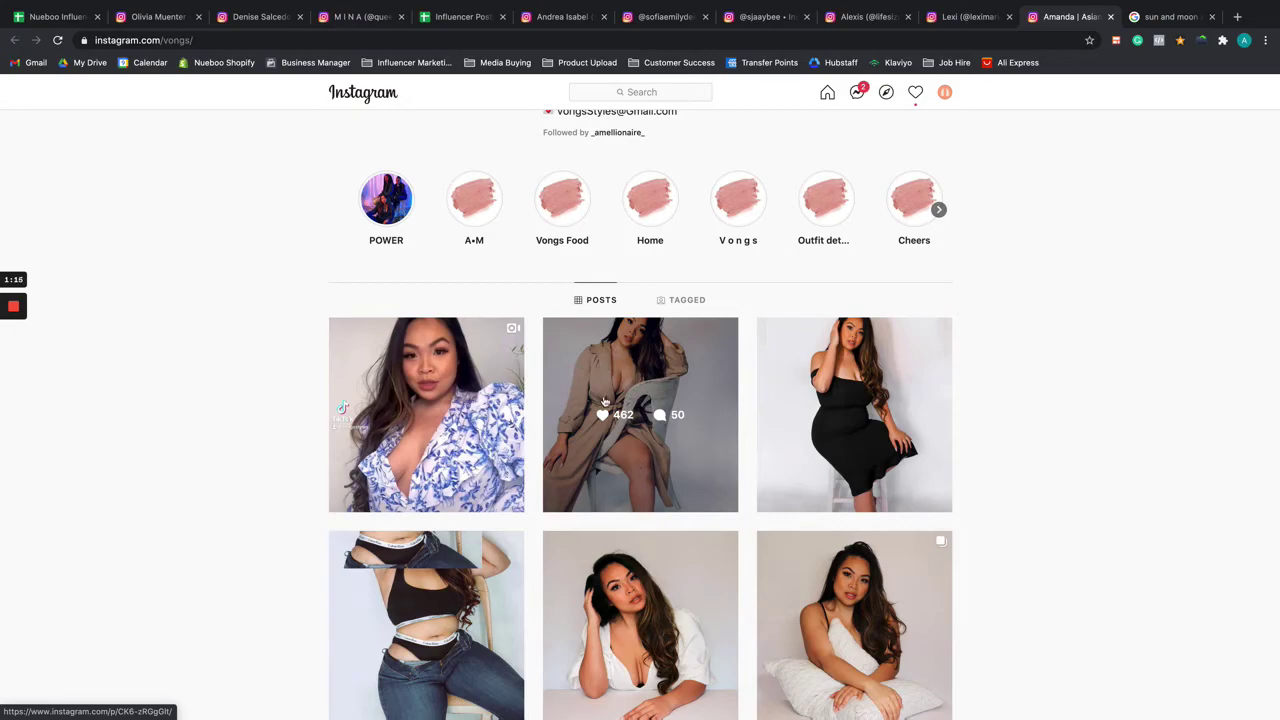
{"action": "scroll", "coordinate": [604, 400], "scroll_direction": "down", "scroll_amount": 10}
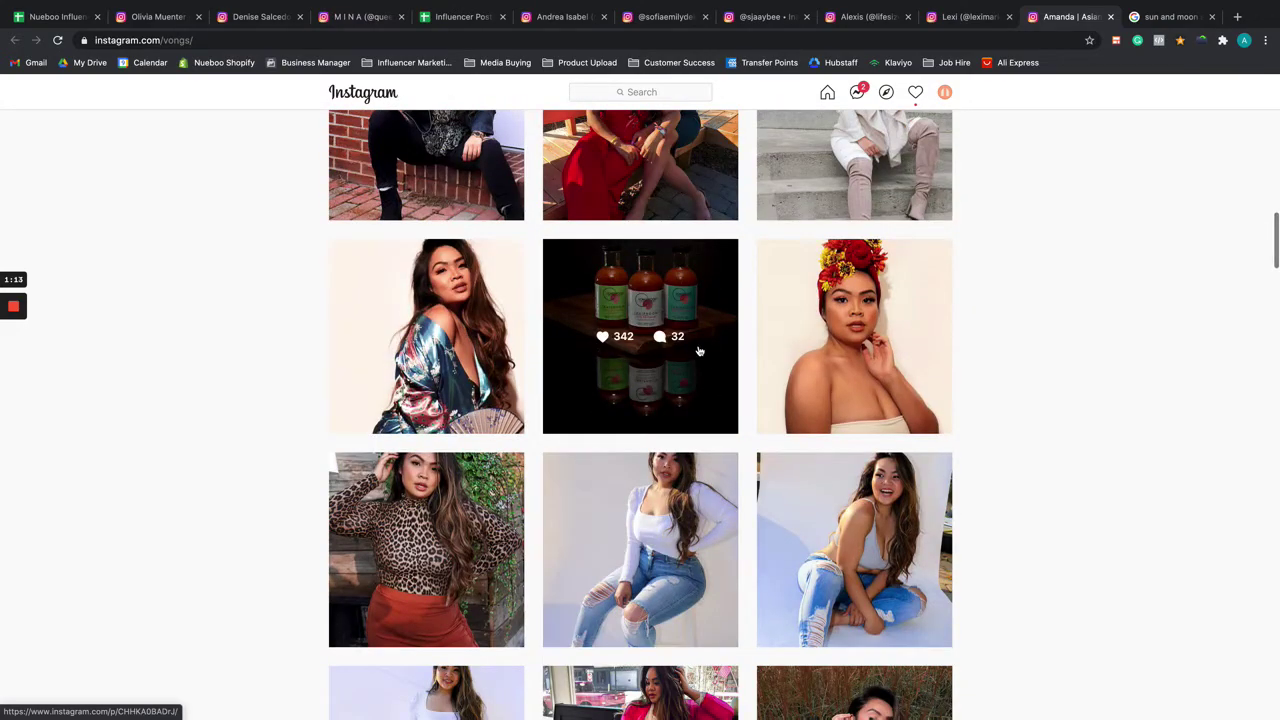
{"action": "scroll", "coordinate": [699, 350], "scroll_direction": "down", "scroll_amount": 4}
{"action": "scroll", "coordinate": [668, 378], "scroll_direction": "down", "scroll_amount": 5}
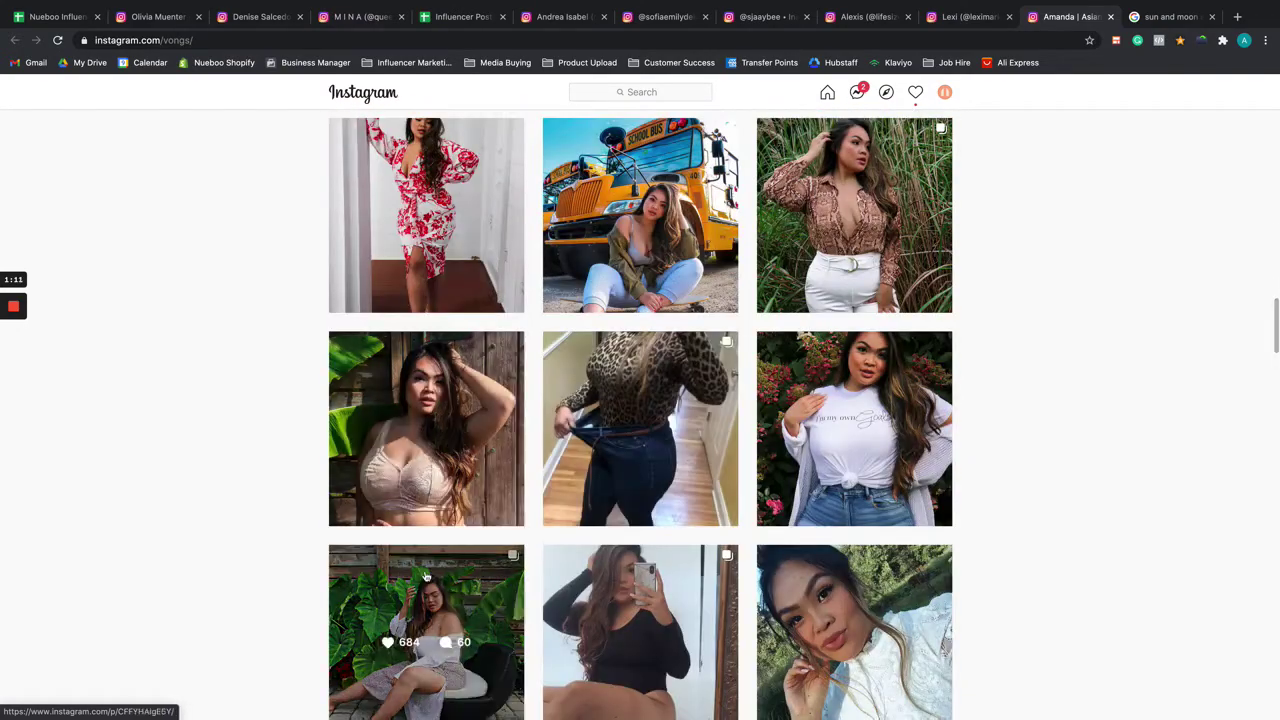
{"action": "scroll", "coordinate": [425, 577], "scroll_direction": "down", "scroll_amount": 11}
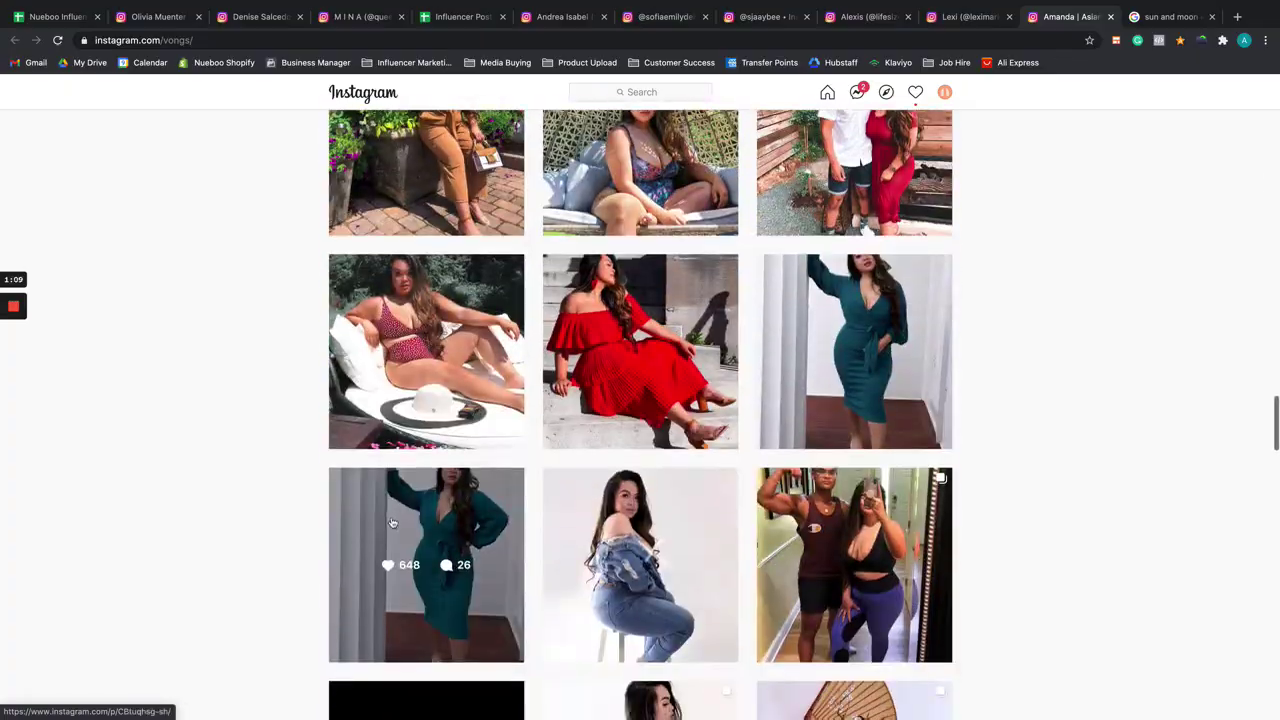
{"action": "scroll", "coordinate": [392, 522], "scroll_direction": "down", "scroll_amount": 13}
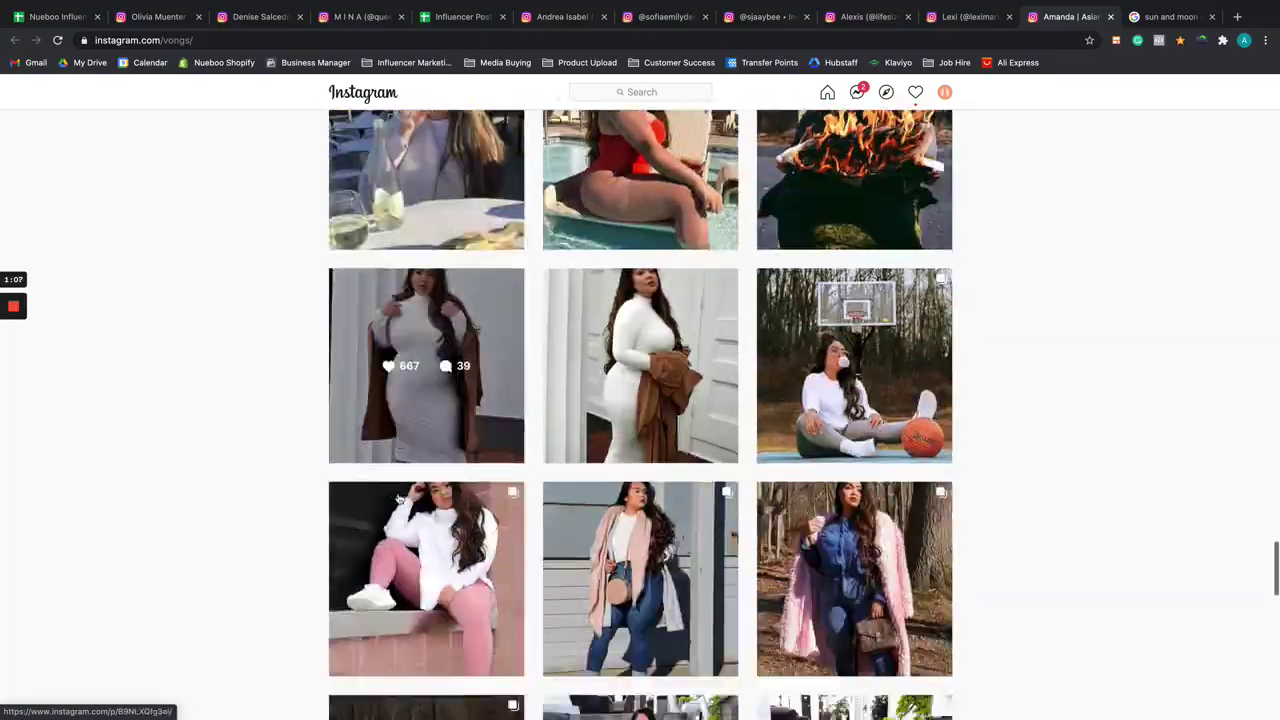
{"action": "scroll", "coordinate": [400, 495], "scroll_direction": "up", "scroll_amount": 15}
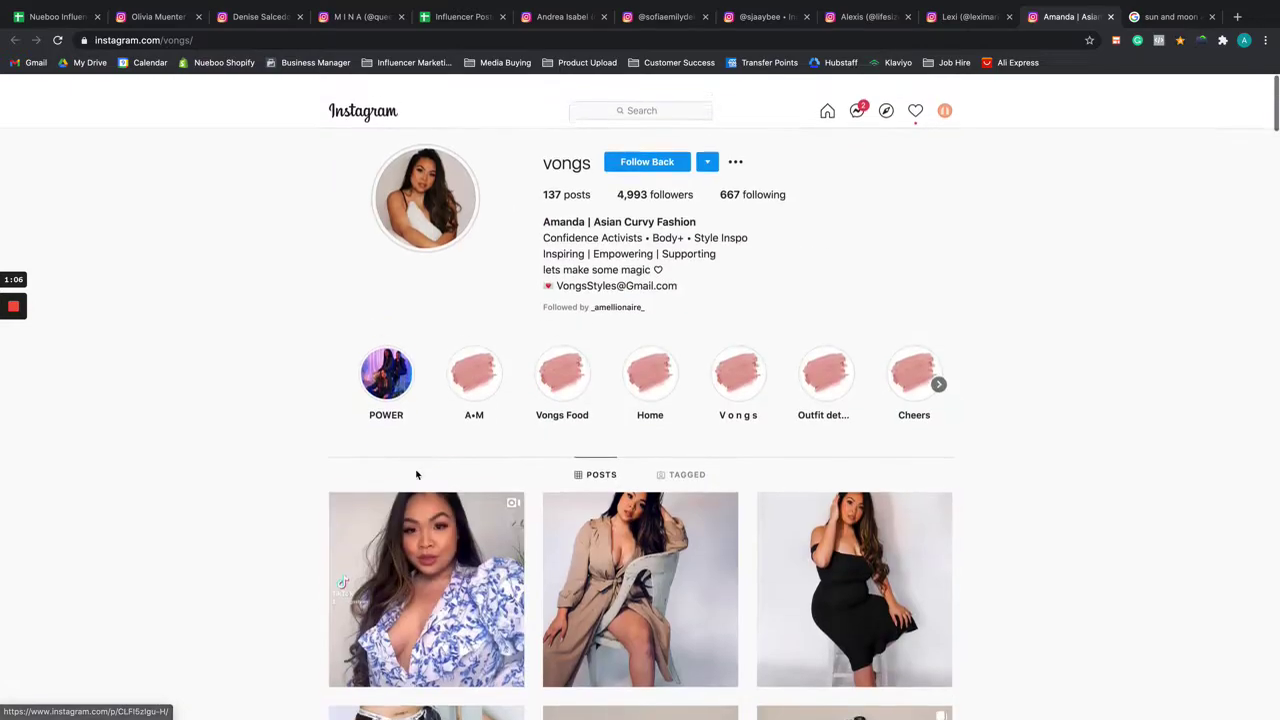